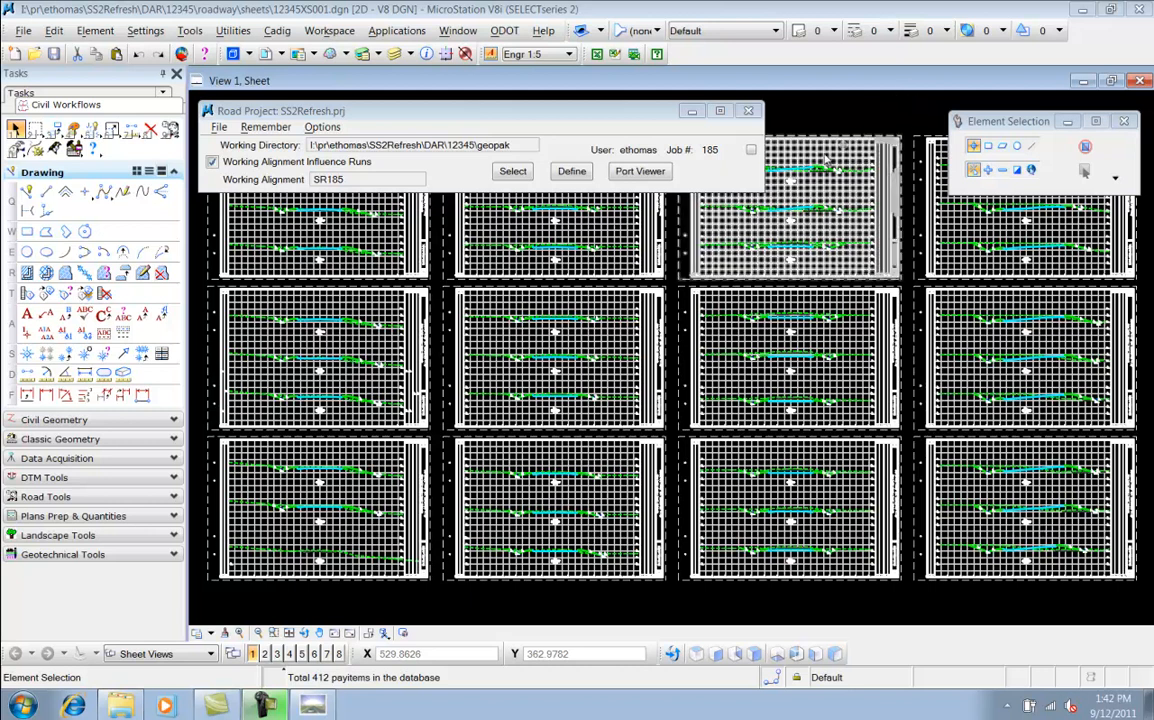
# Open the Cross Section Sheets composition settings from the full road project workflow using run SR185
pyautogui.click(752, 150)
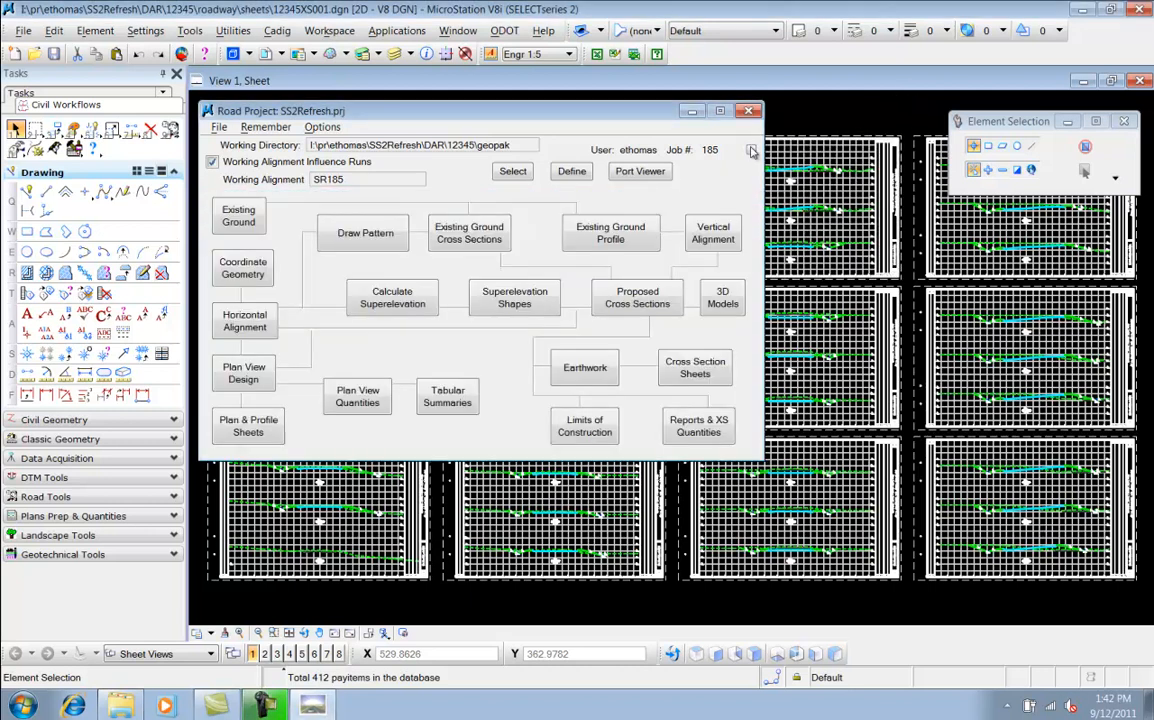
pyautogui.click(692, 368)
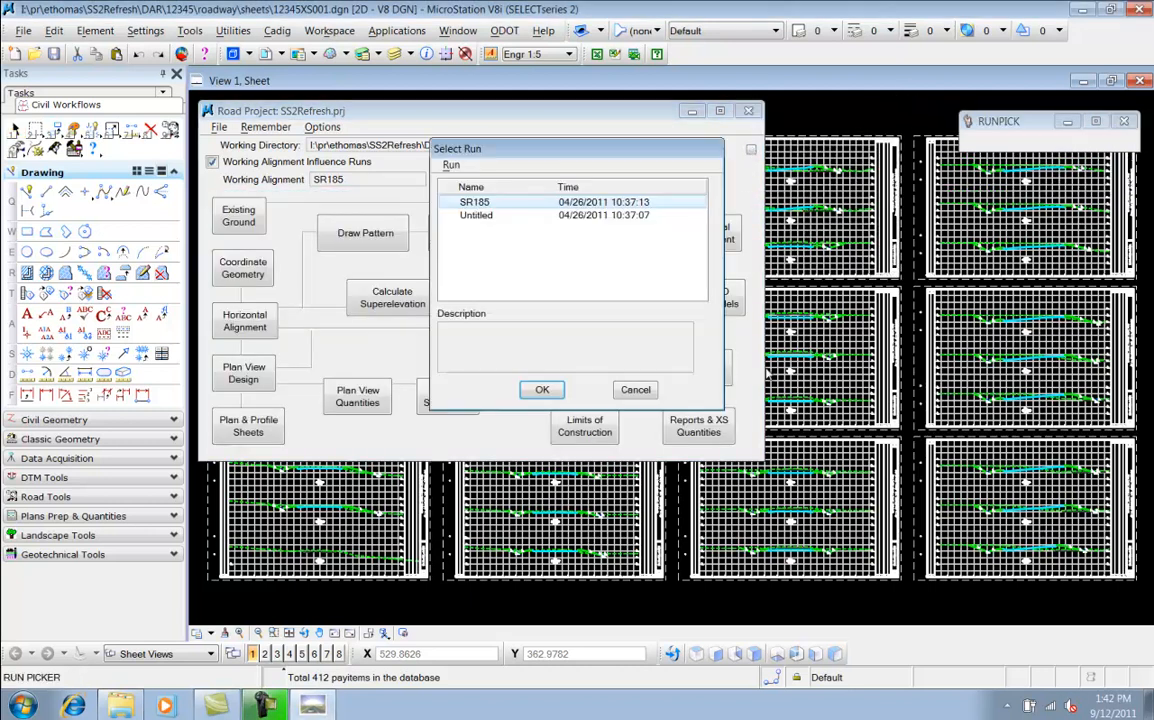
pyautogui.click(541, 390)
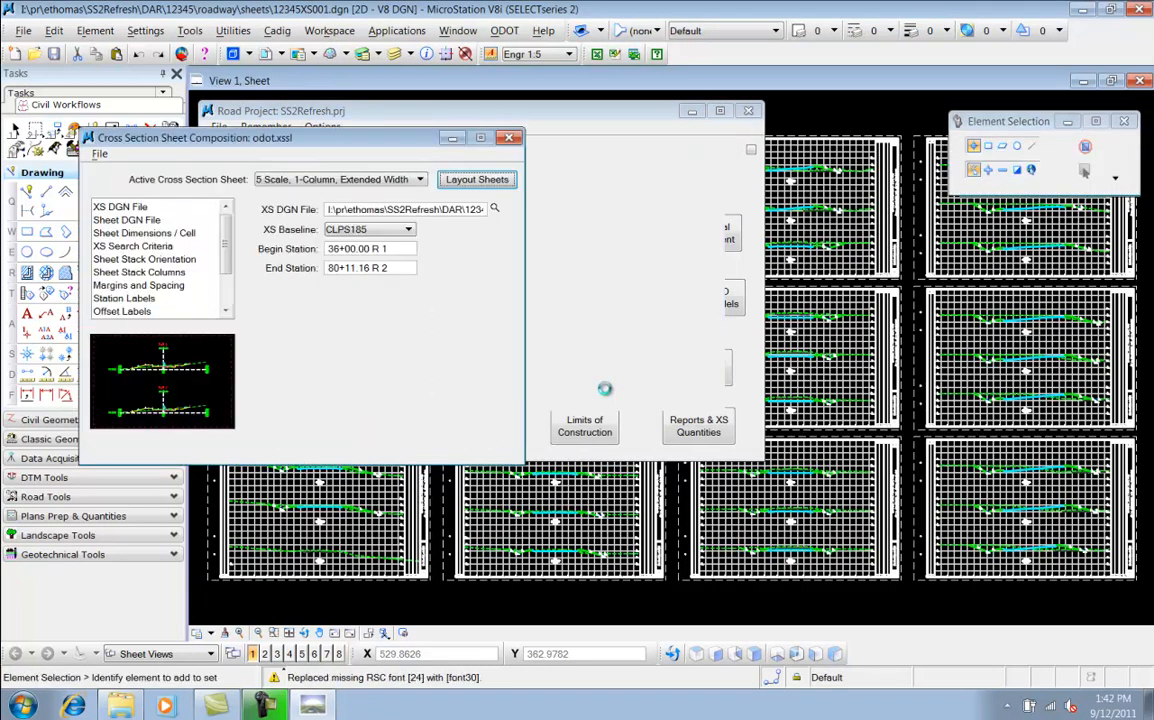
# Set the Sheet DGN File attachment to All Sheets In Active Model, then close the composition settings and save them
pyautogui.click(145, 221)
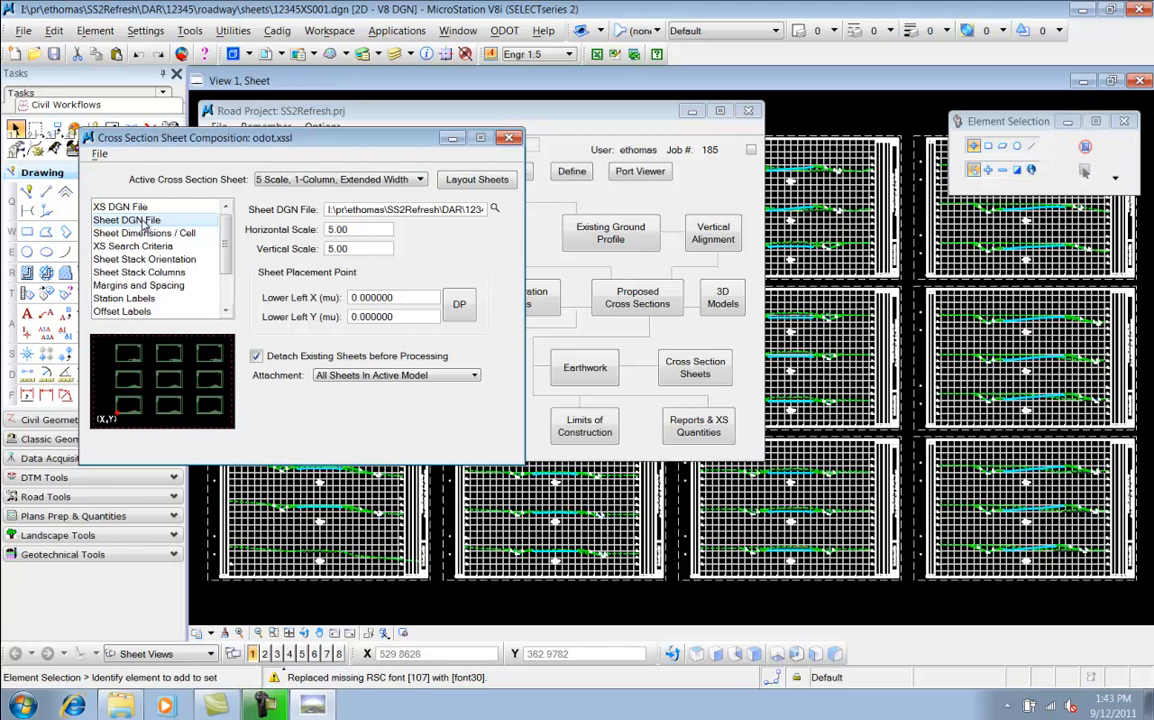
pyautogui.click(476, 376)
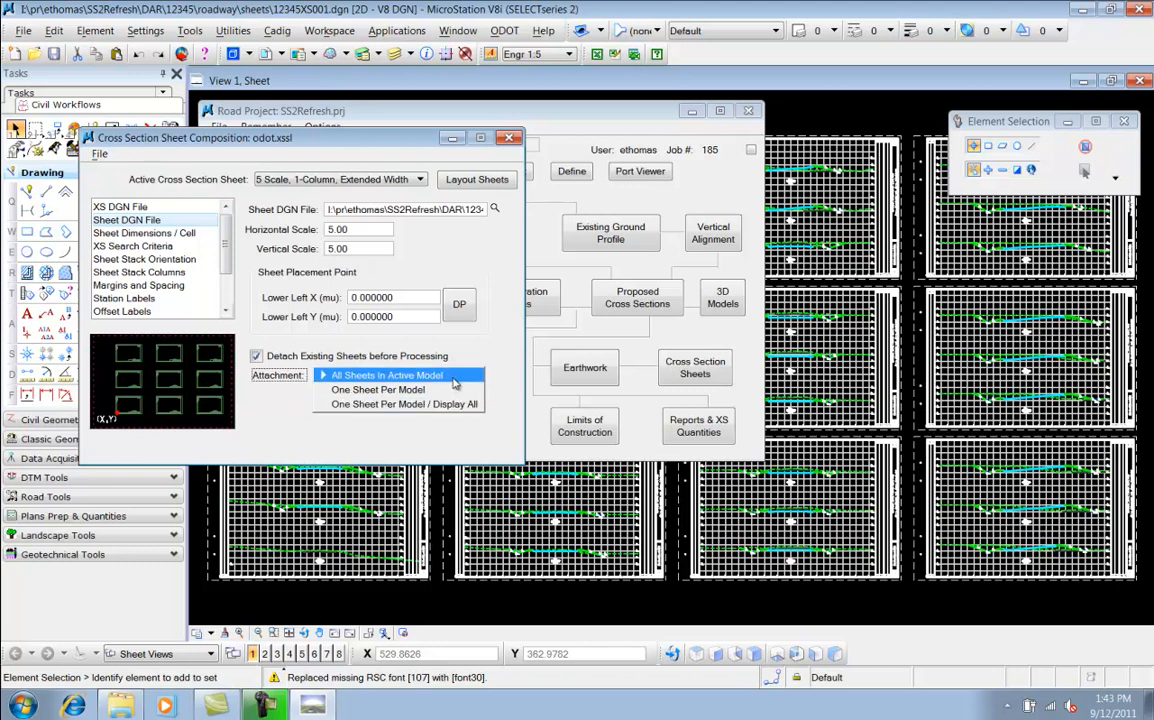
pyautogui.click(395, 375)
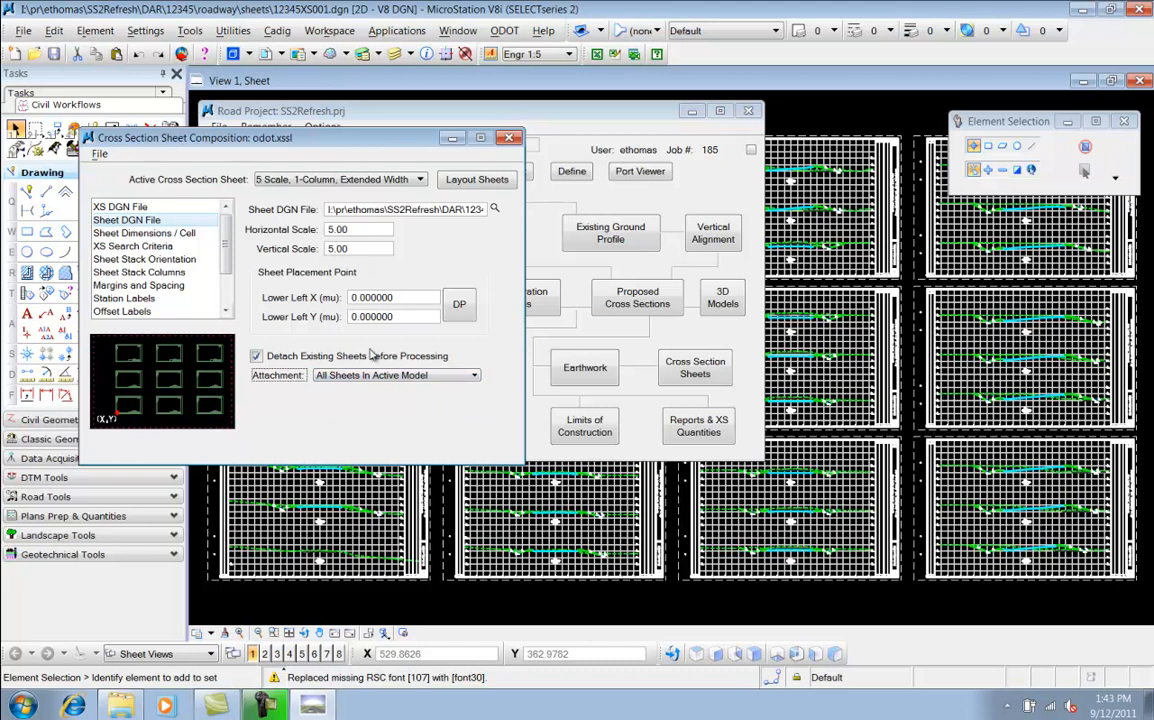
pyautogui.click(510, 139)
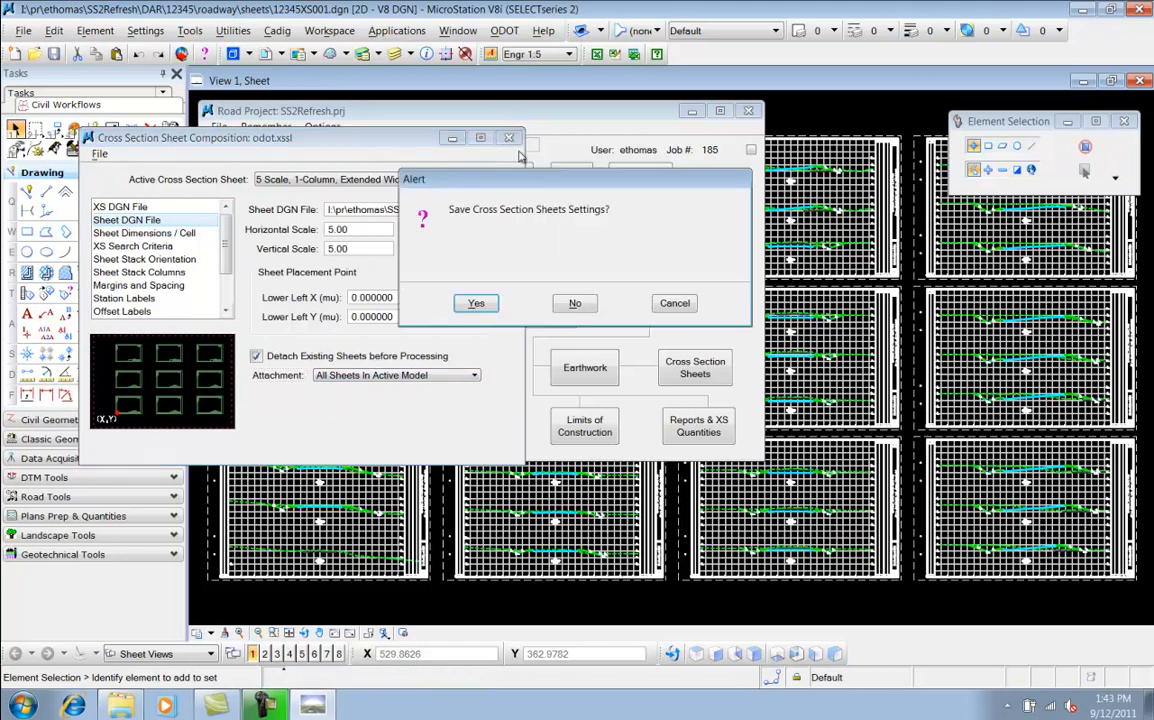
pyautogui.click(476, 303)
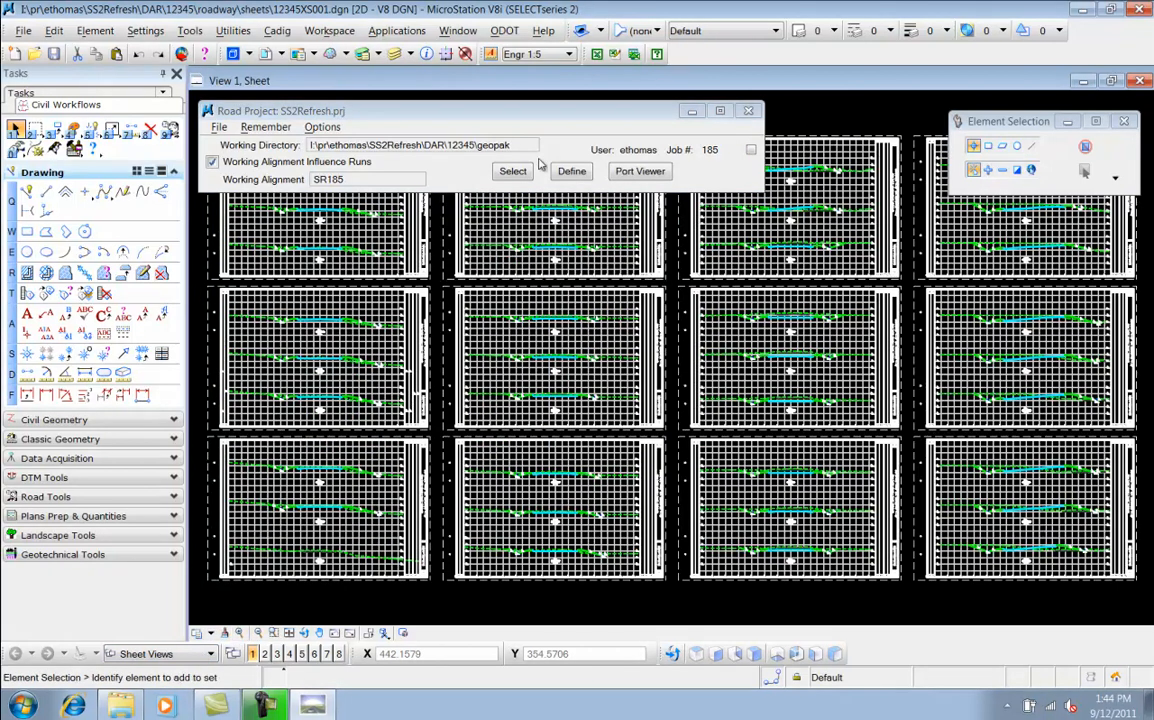
# Launch the ODOT XS Split Sheets utility and set it to process all sheets in the active model
pyautogui.click(505, 31)
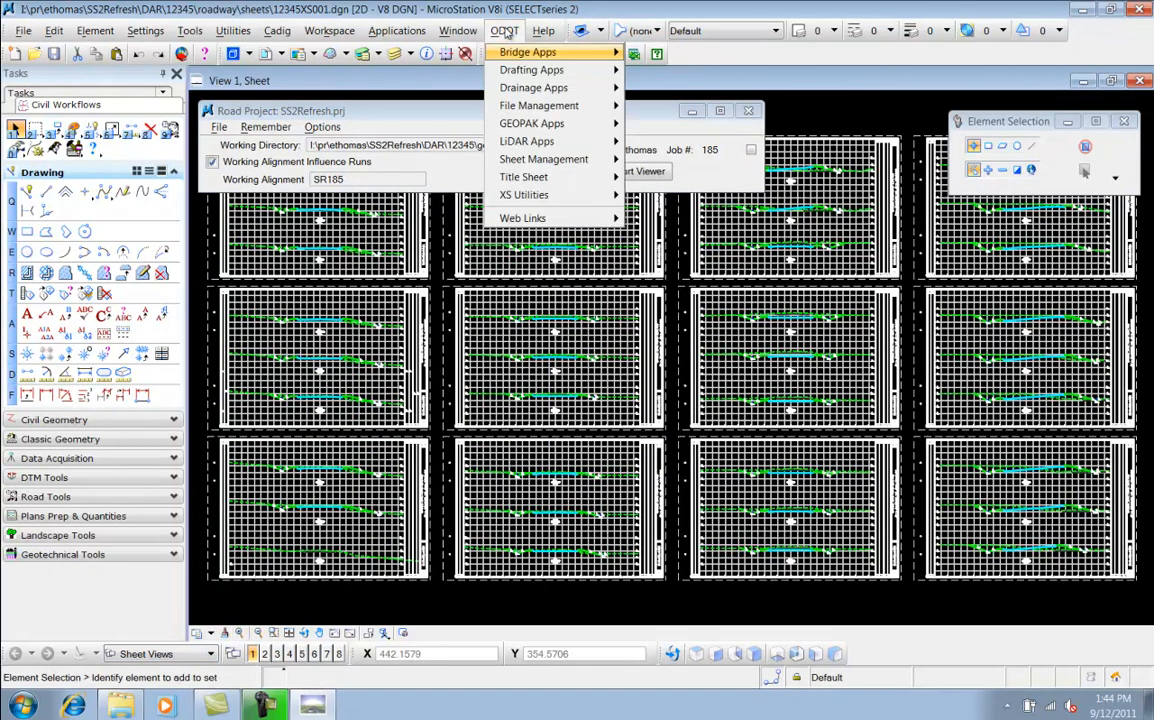
pyautogui.moveTo(516, 196)
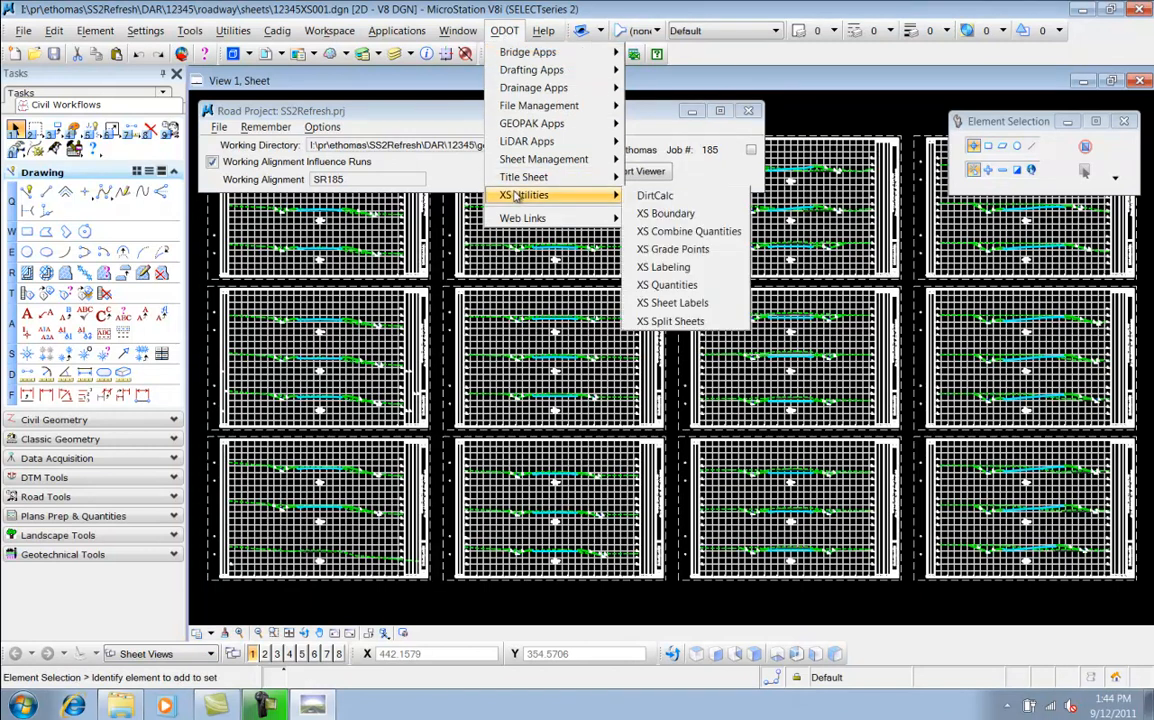
pyautogui.click(668, 321)
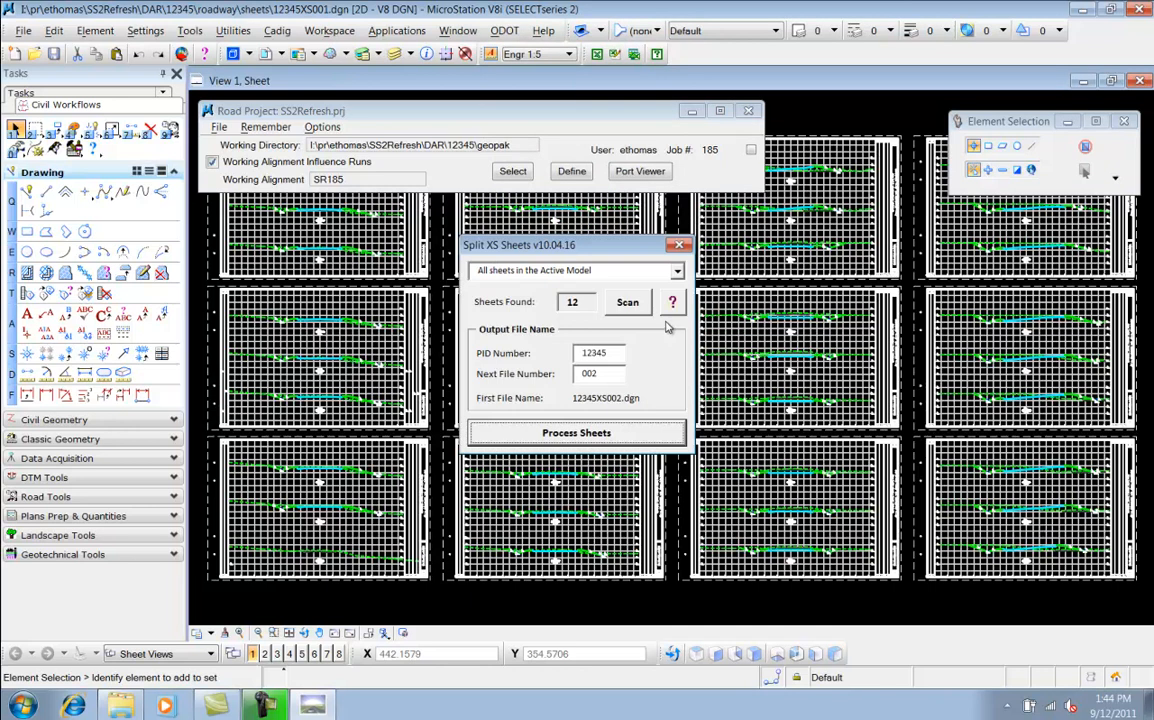
pyautogui.moveTo(540, 220); pyautogui.dragTo(357, 118)
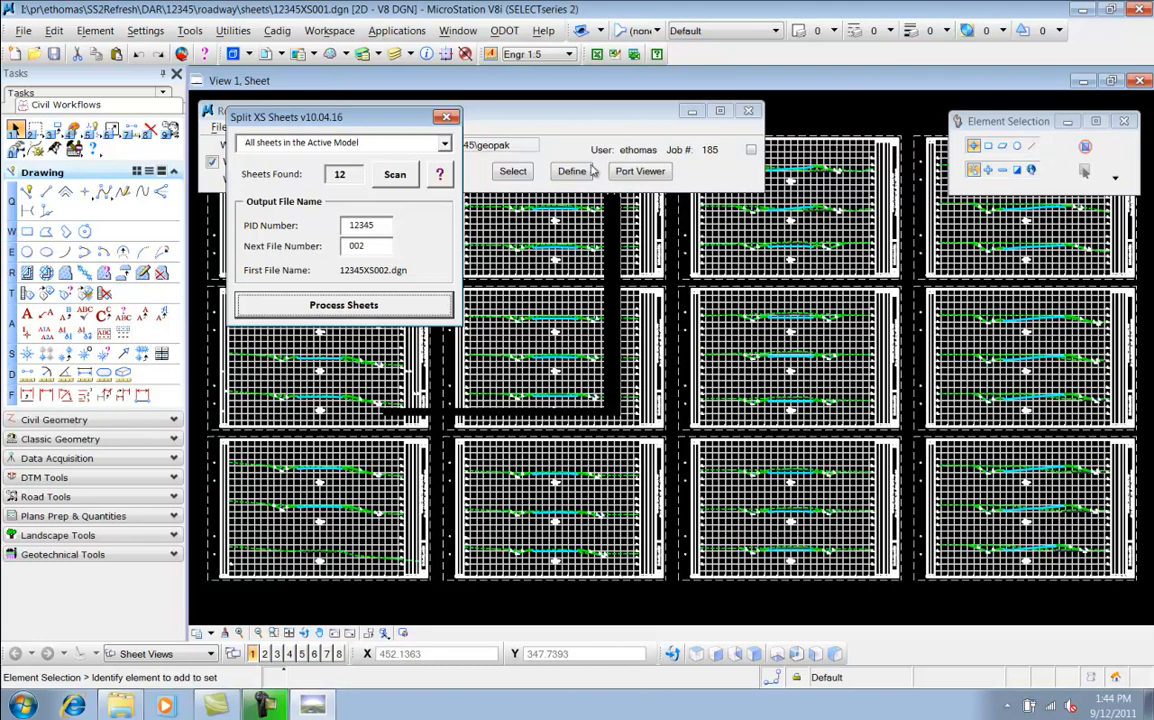
pyautogui.click(444, 145)
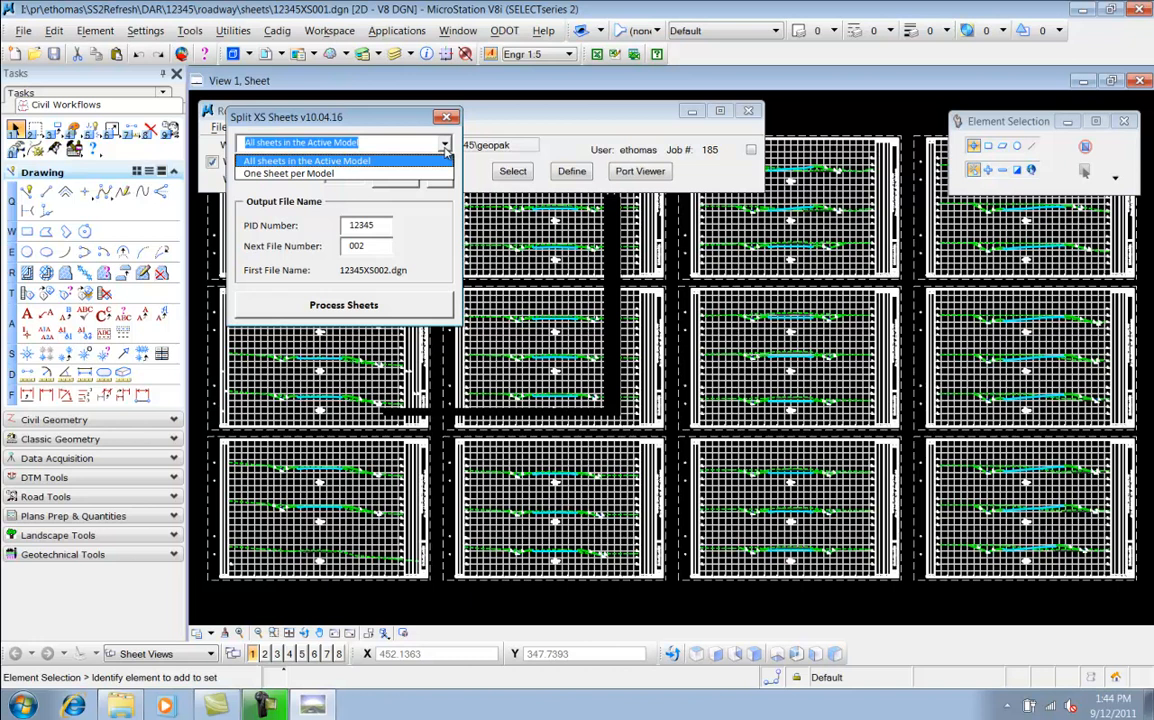
pyautogui.click(384, 144)
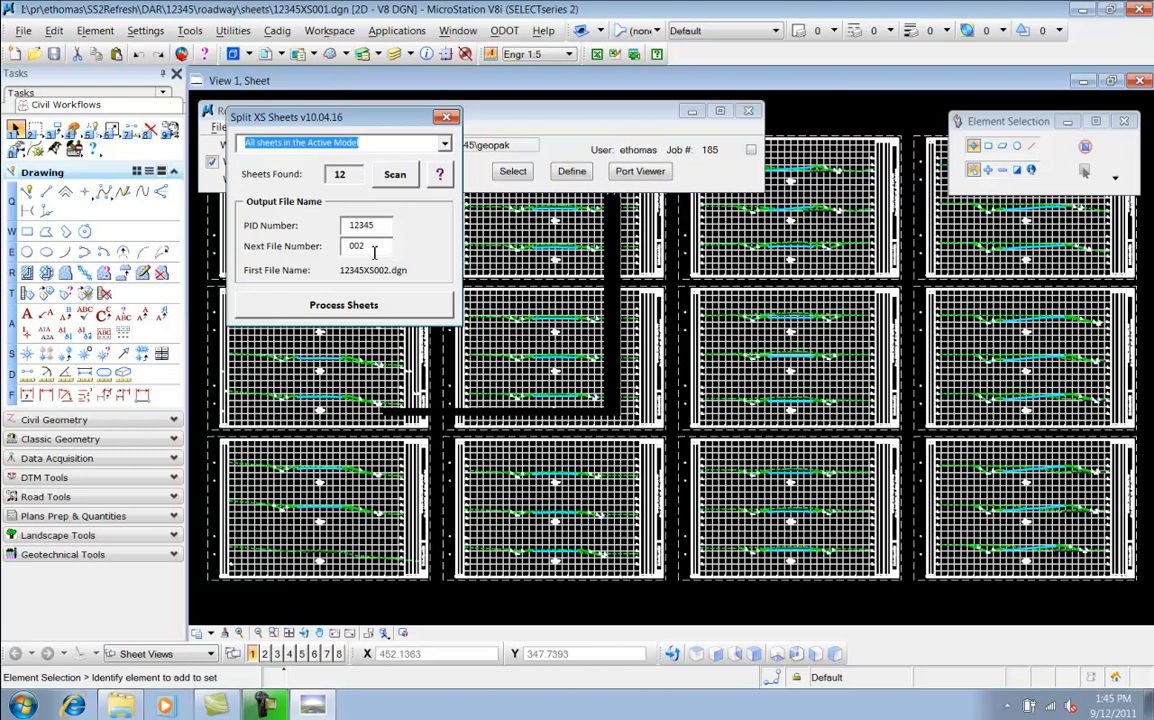
# Split the sheets into individual files using PID number 12345 and starting file number 002, then close the utility
pyautogui.press('Tab')
pyautogui.press('Tab')
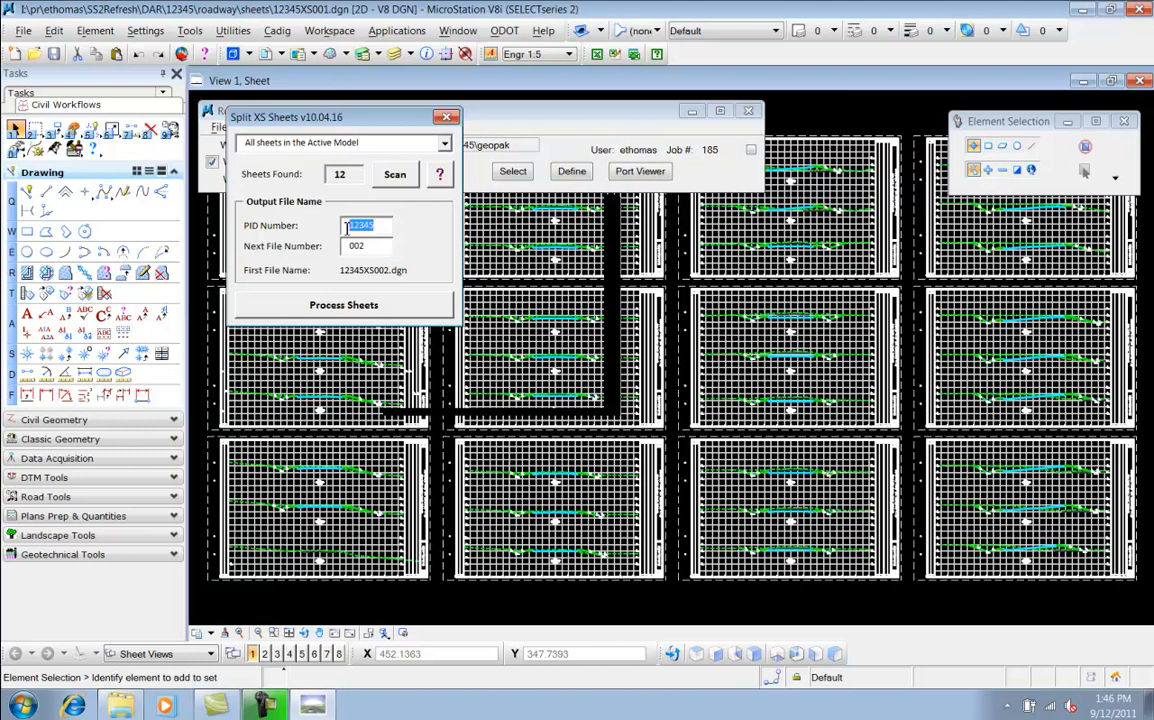
pyautogui.moveTo(324, 112); pyautogui.dragTo(310, 102)
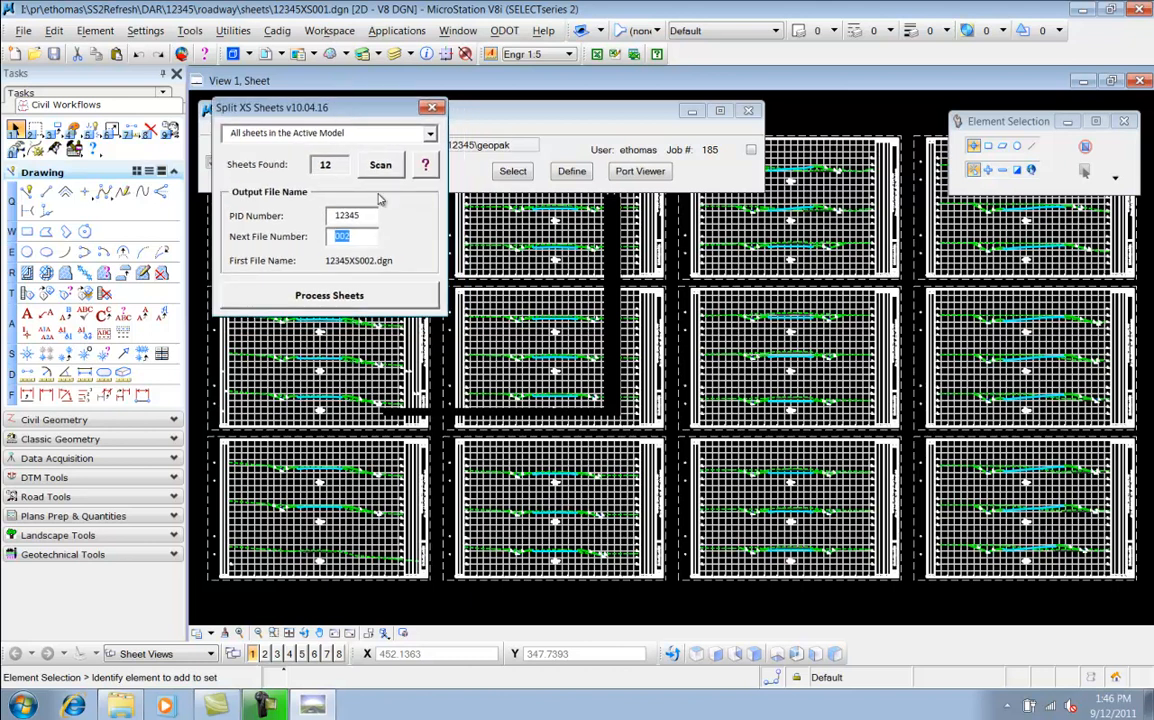
pyautogui.click(406, 303)
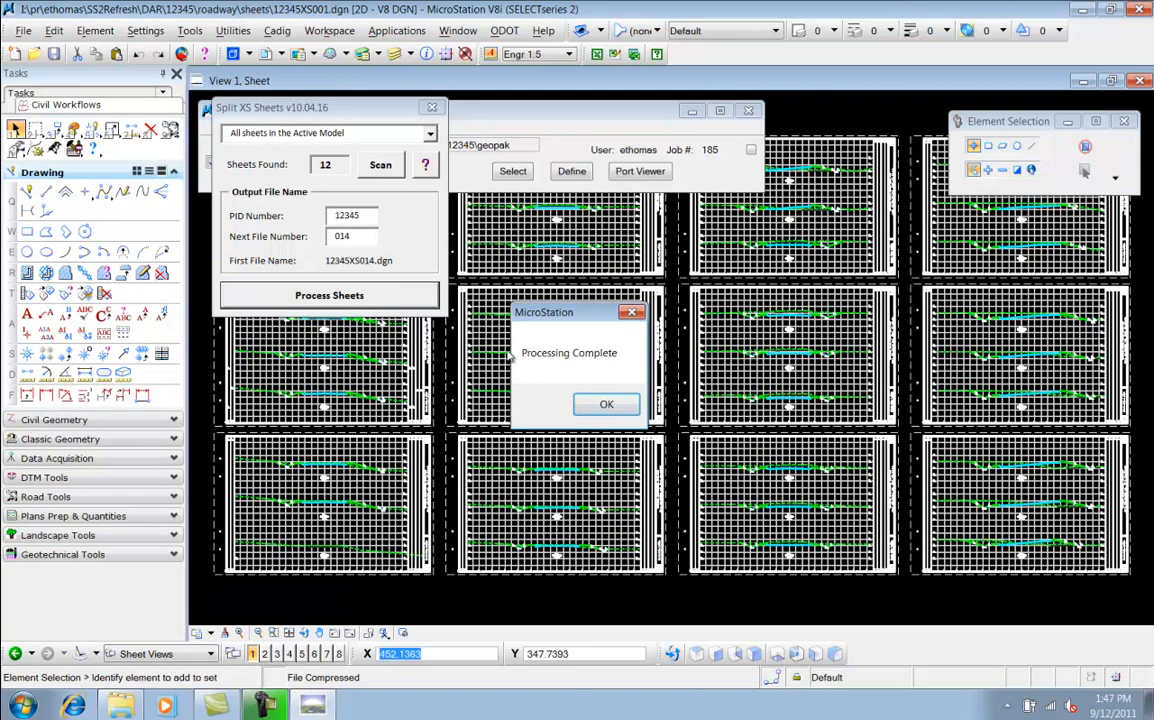
pyautogui.click(607, 406)
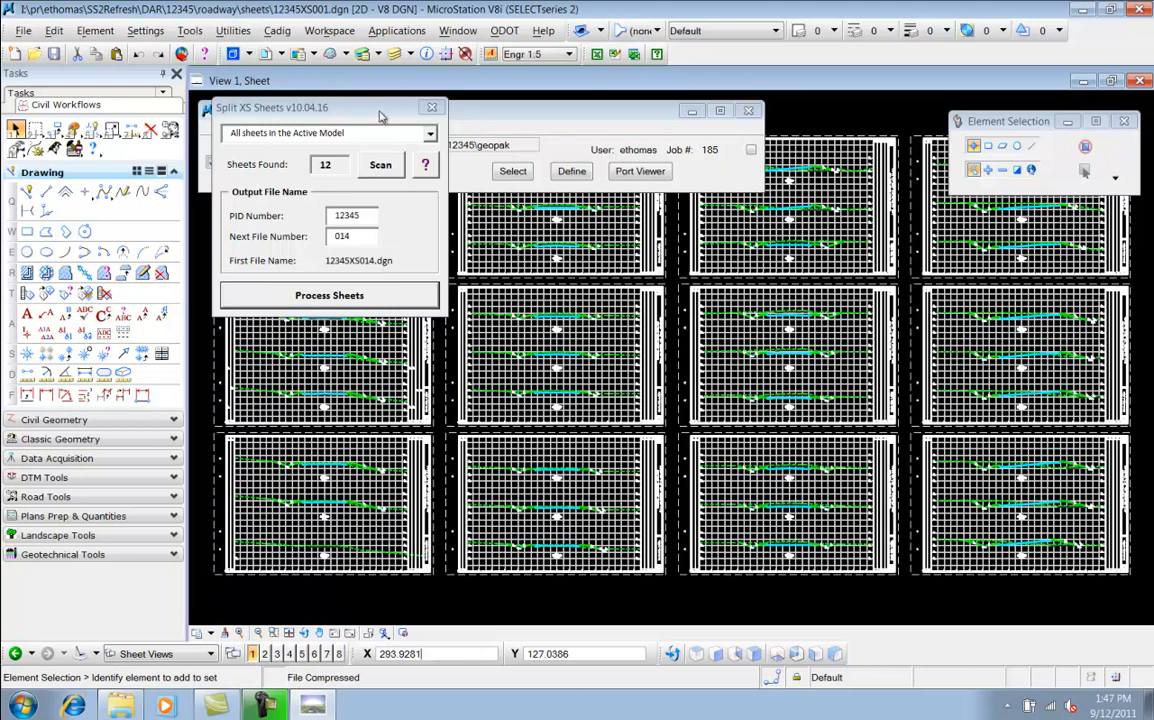
pyautogui.click(432, 107)
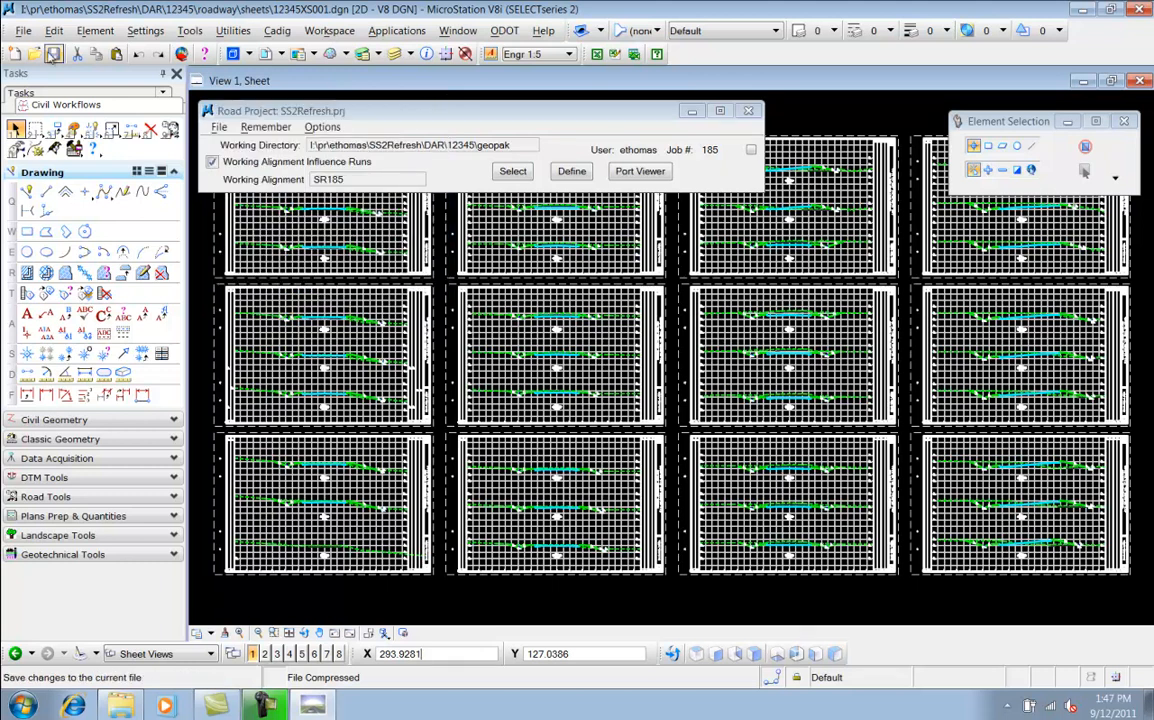
# Open the split sheet file 12345XS002.dgn from the sheets folder and fit it in the view
pyautogui.click(23, 30)
pyautogui.click(44, 70)
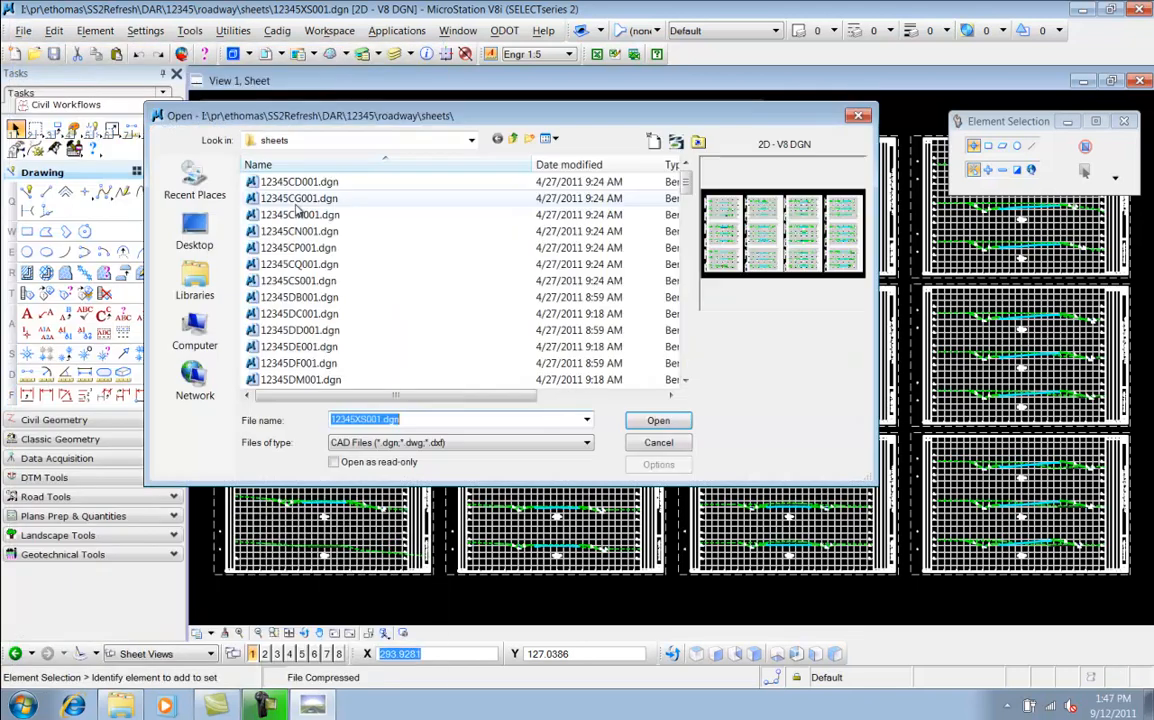
pyautogui.moveTo(688, 344); pyautogui.dragTo(688, 366)
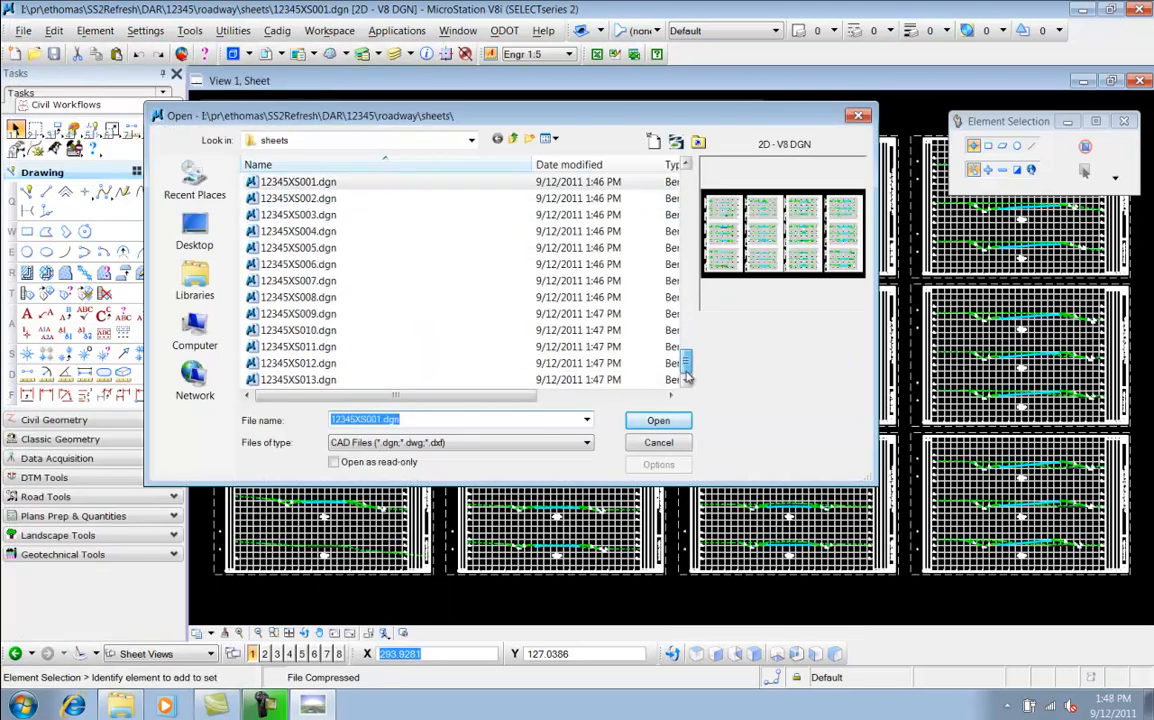
pyautogui.click(300, 198)
pyautogui.click(652, 420)
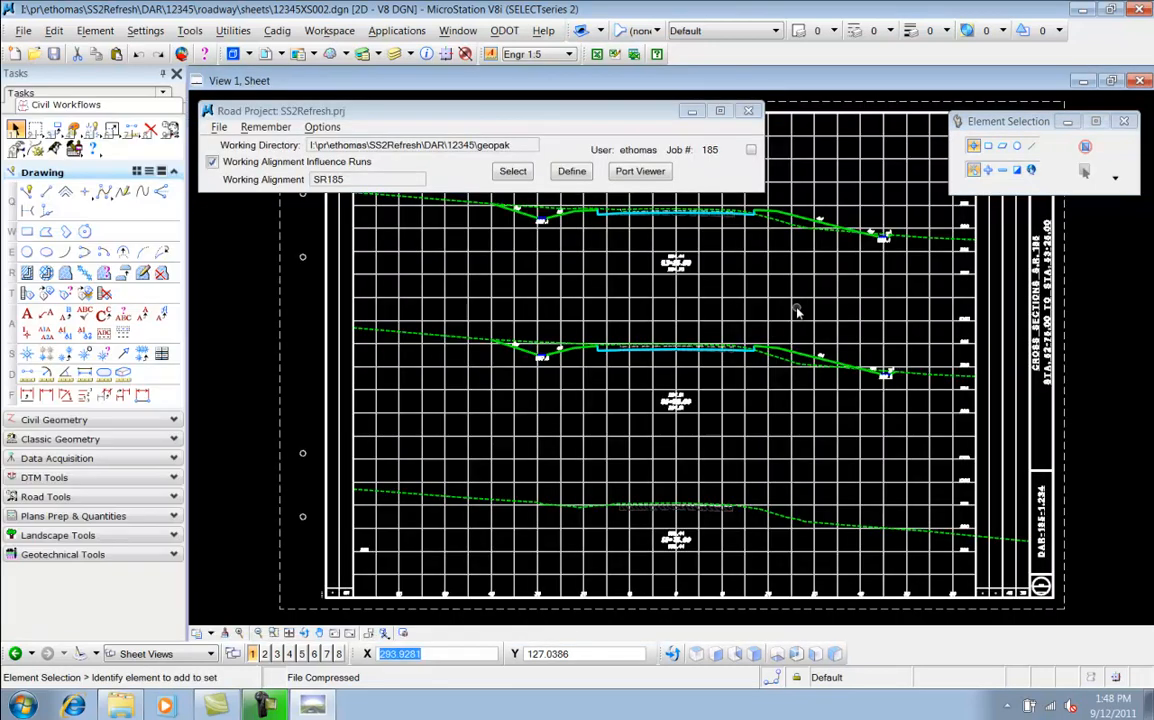
pyautogui.click(289, 634)
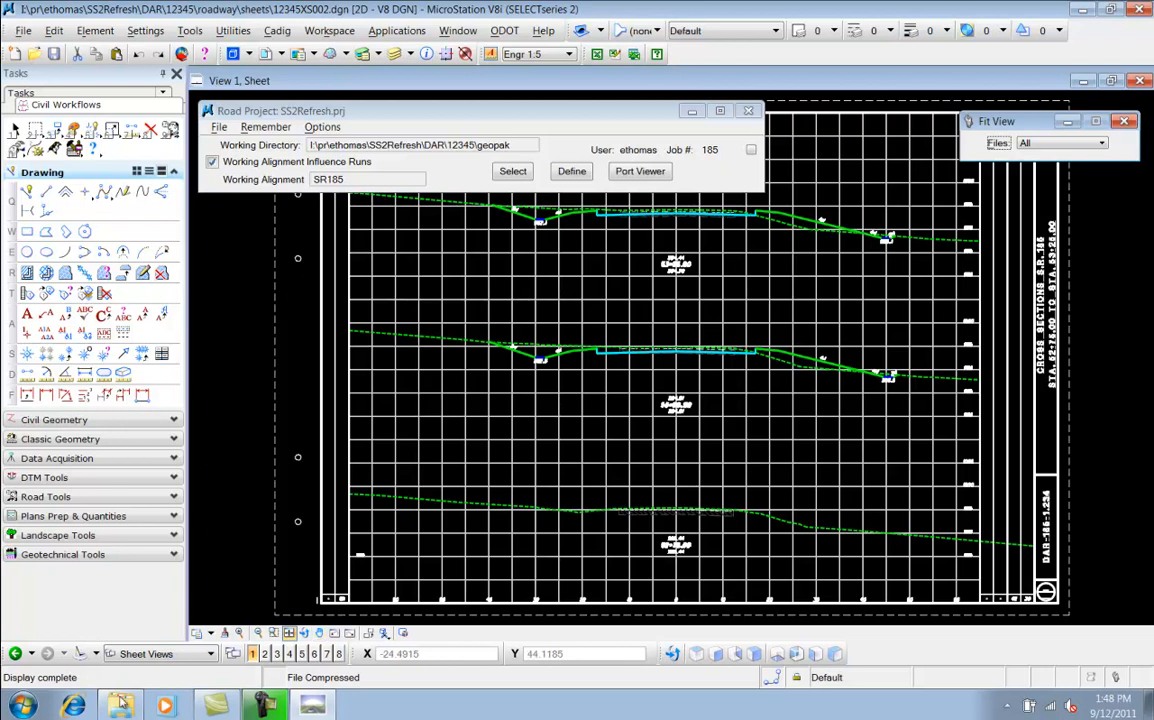
# Check the sheets folder in Windows Explorer for the split cross section files and their Title and Comments columns
pyautogui.click(119, 708)
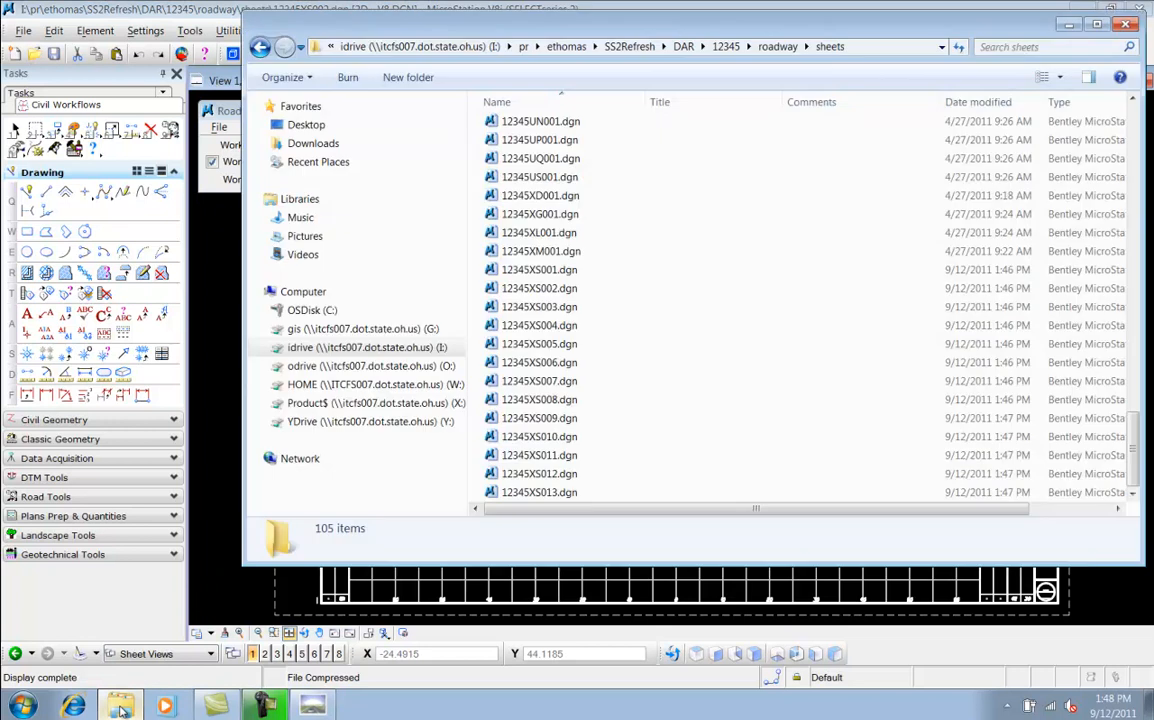
pyautogui.moveTo(672, 25); pyautogui.dragTo(604, 37)
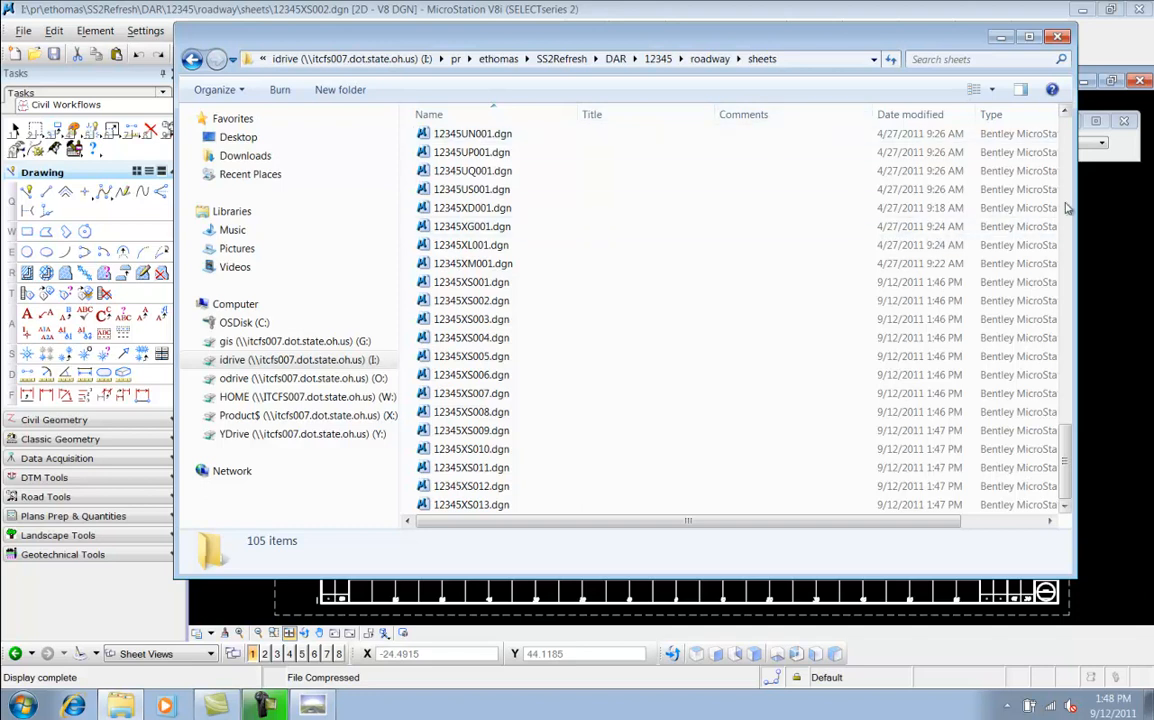
pyautogui.moveTo(1065, 455)
pyautogui.mouseDown()
pyautogui.moveTo(1068, 152)
pyautogui.moveTo(1072, 466)
pyautogui.mouseUp()
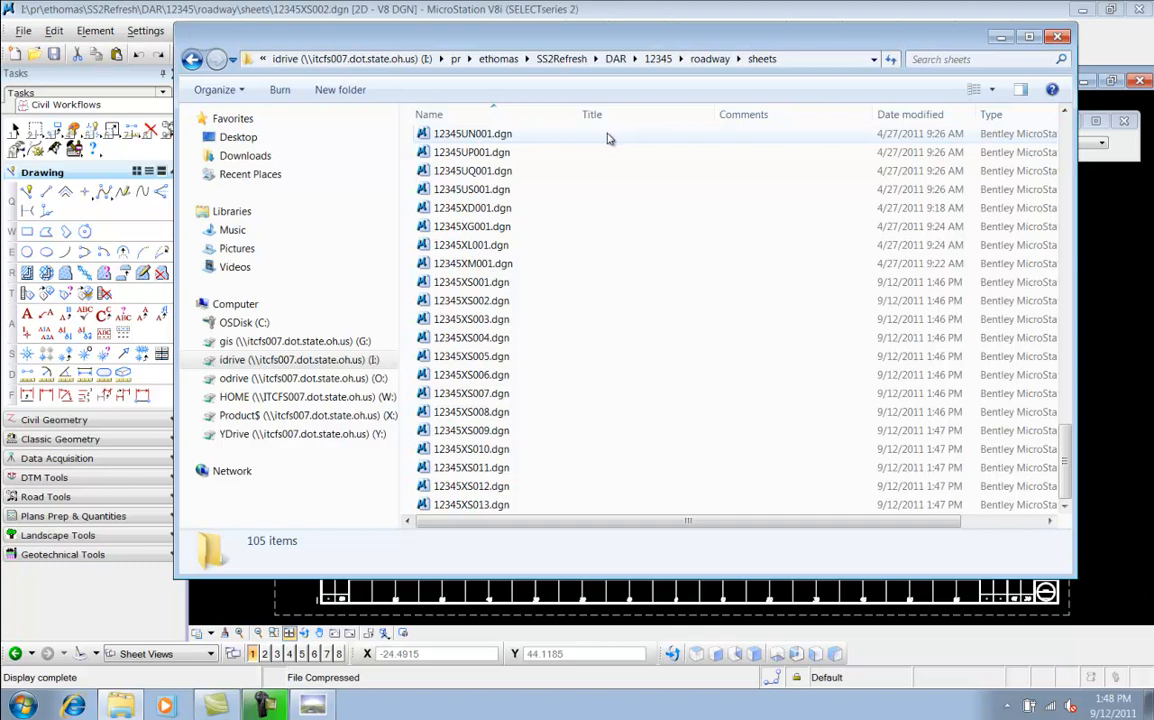
pyautogui.click(1057, 36)
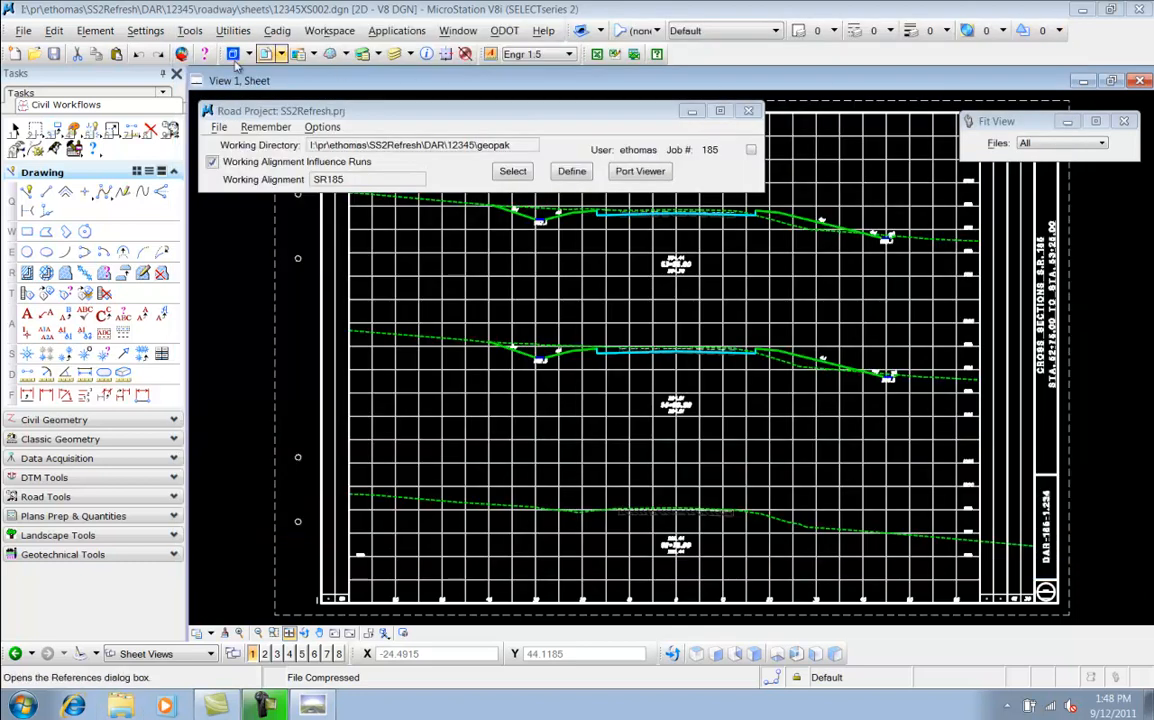
# Examine the title and comments in the summary properties of the open sheet file
pyautogui.click(23, 31)
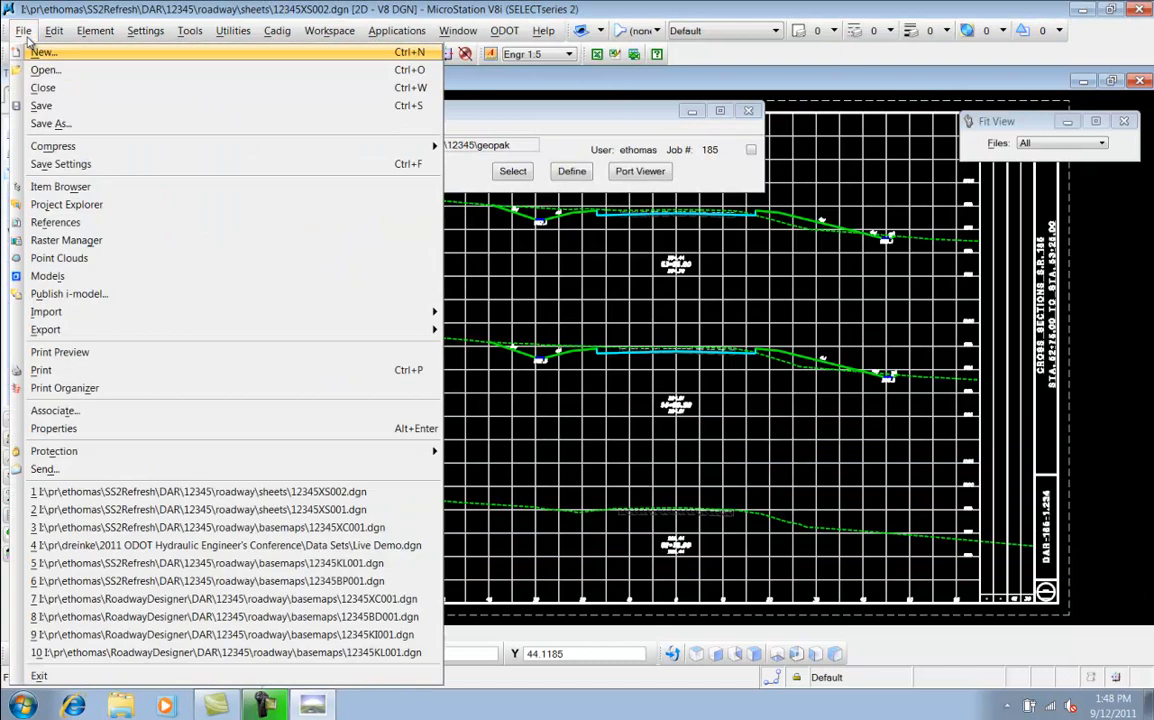
pyautogui.click(80, 428)
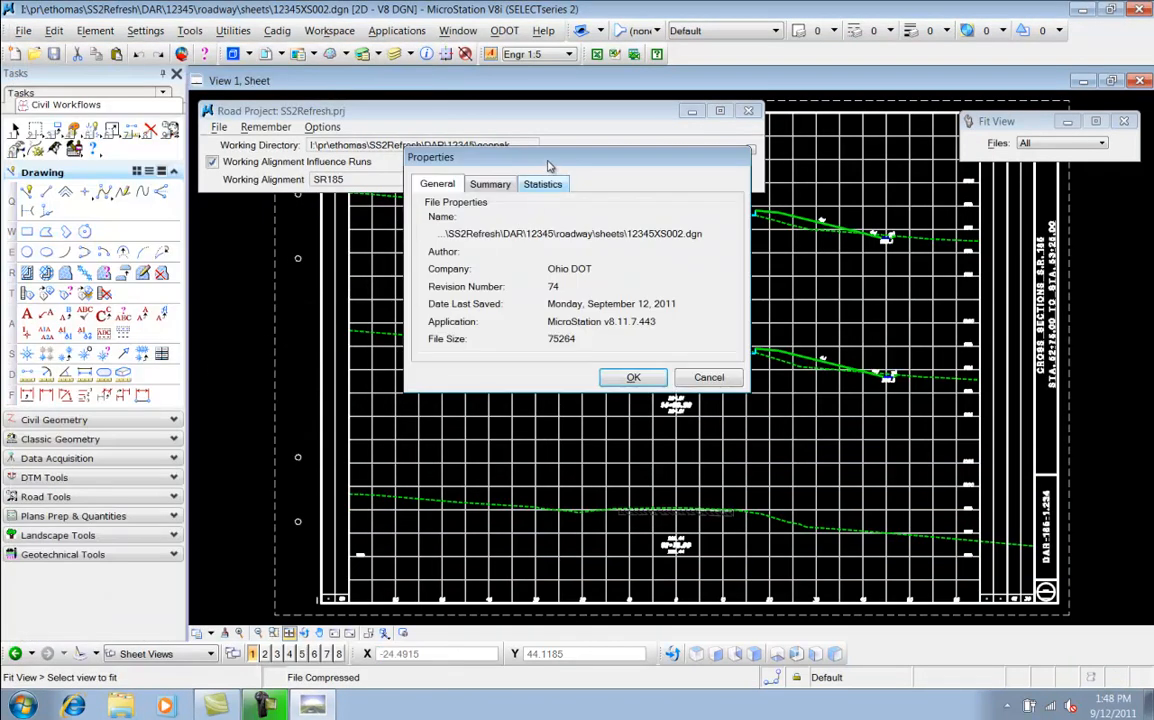
pyautogui.moveTo(497, 156); pyautogui.dragTo(460, 152)
pyautogui.click(456, 181)
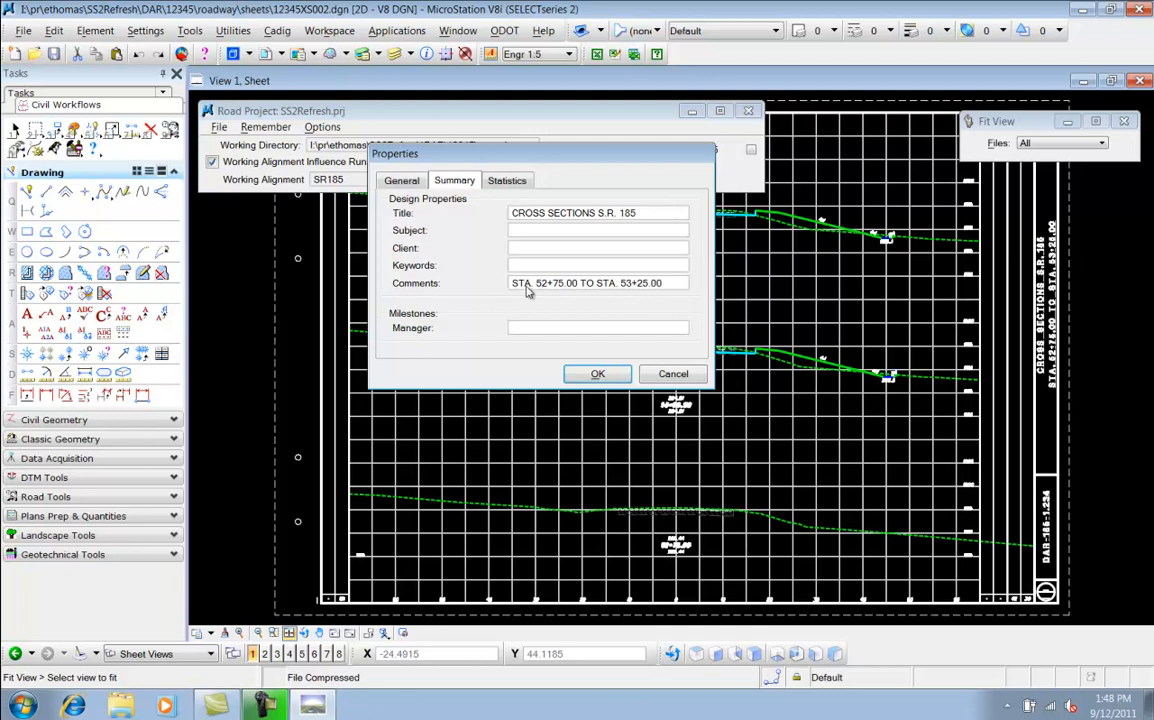
pyautogui.click(597, 373)
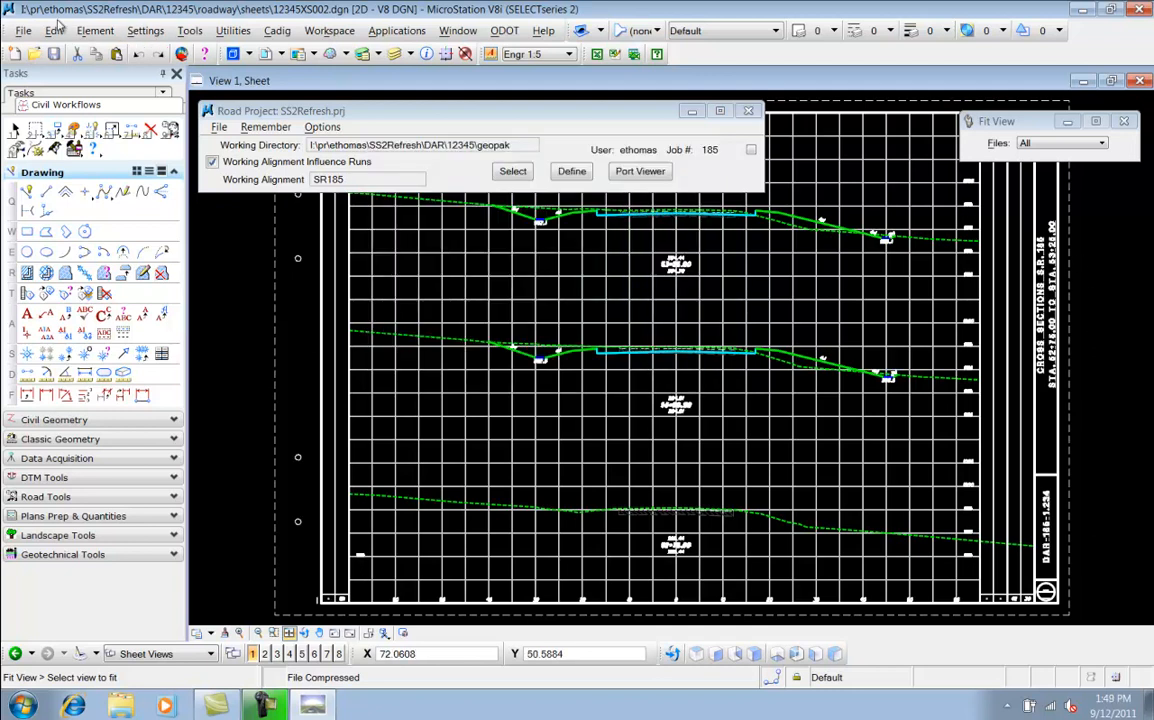
# Add the Title column to the file list used for opening drawings in the sheets folder
pyautogui.click(23, 31)
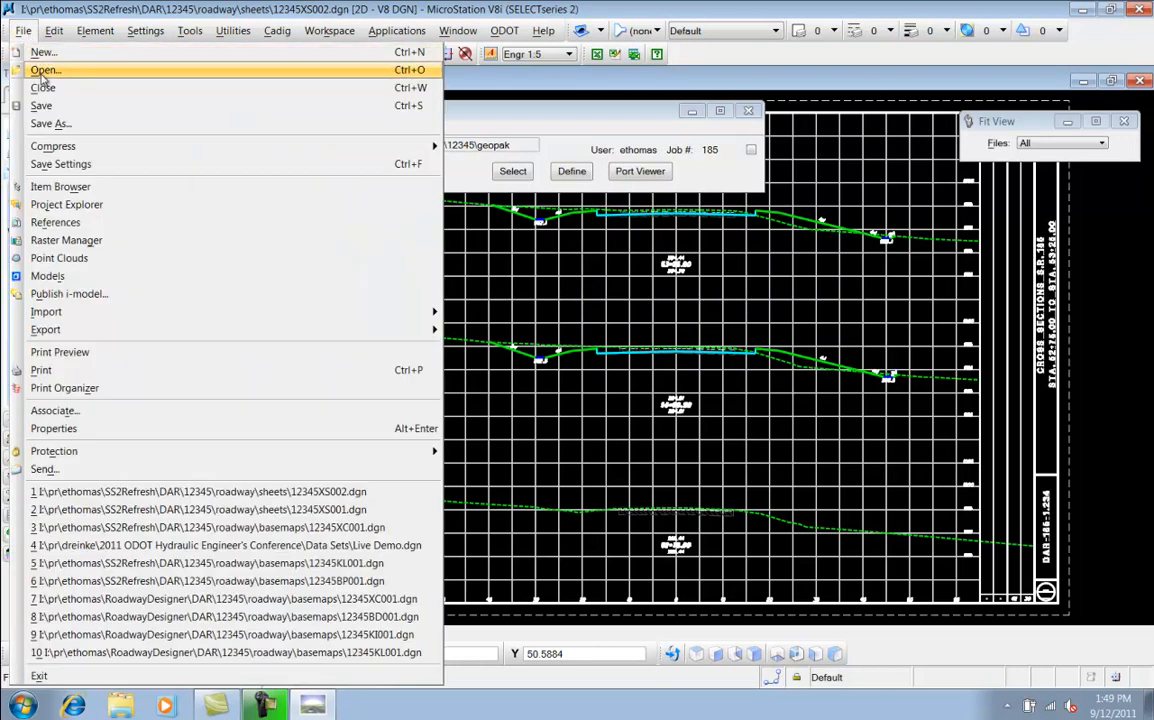
pyautogui.click(43, 72)
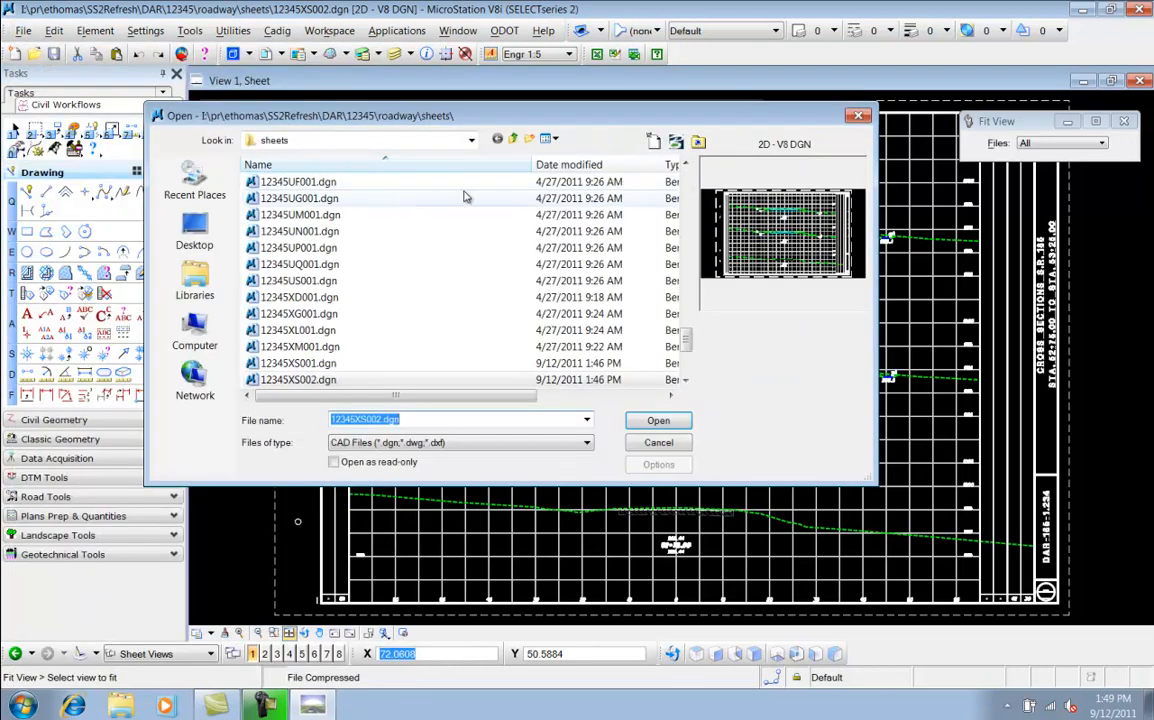
pyautogui.rightClick(492, 175)
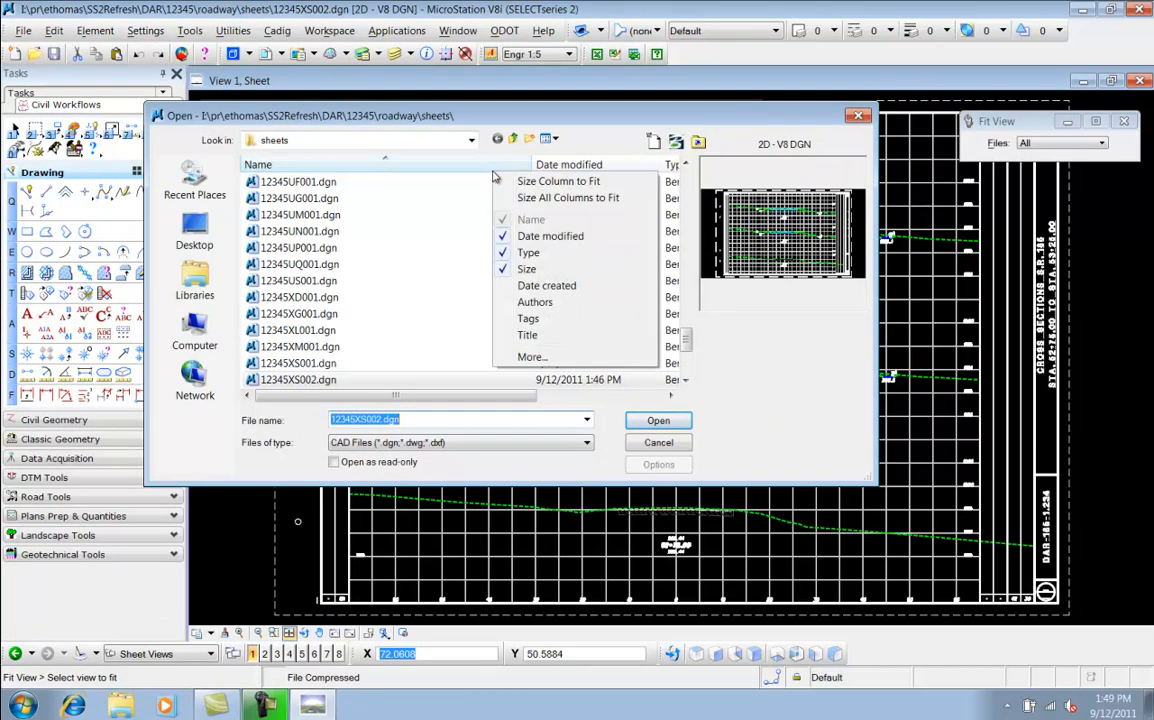
pyautogui.click(504, 334)
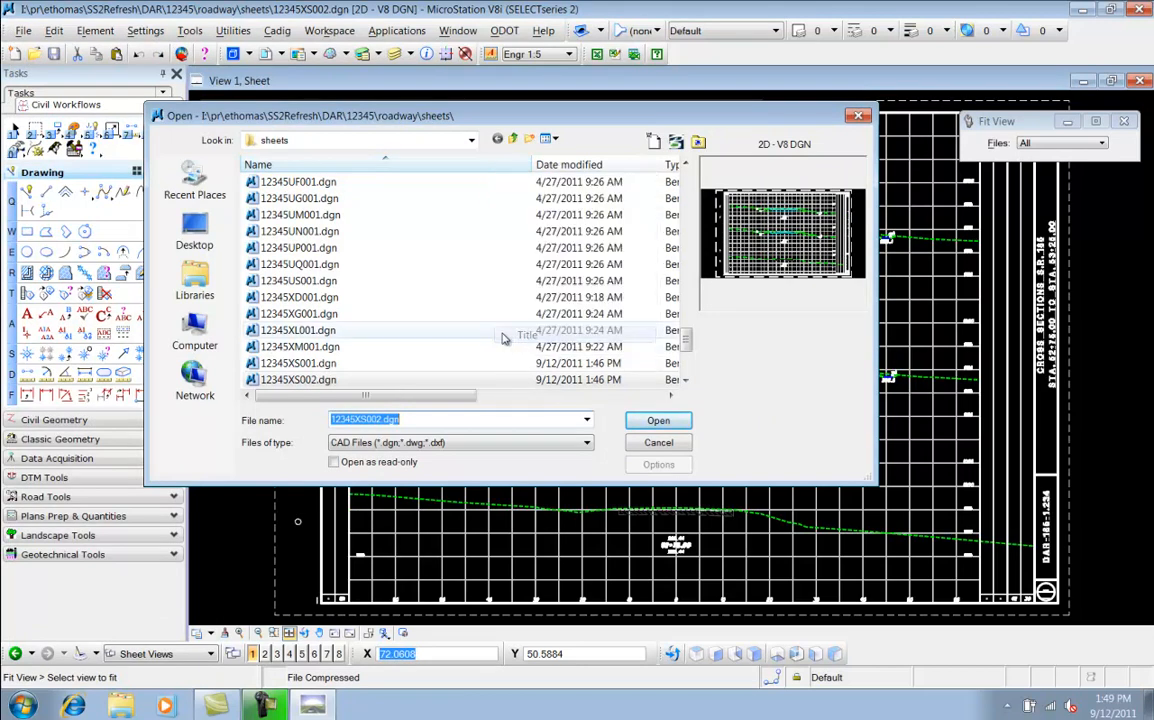
# Place the Title column directly after the Name column in the file list and narrow the Name column
pyautogui.moveTo(465, 395); pyautogui.dragTo(640, 406)
pyautogui.moveTo(605, 164); pyautogui.dragTo(322, 166)
pyautogui.moveTo(545, 396); pyautogui.dragTo(365, 396)
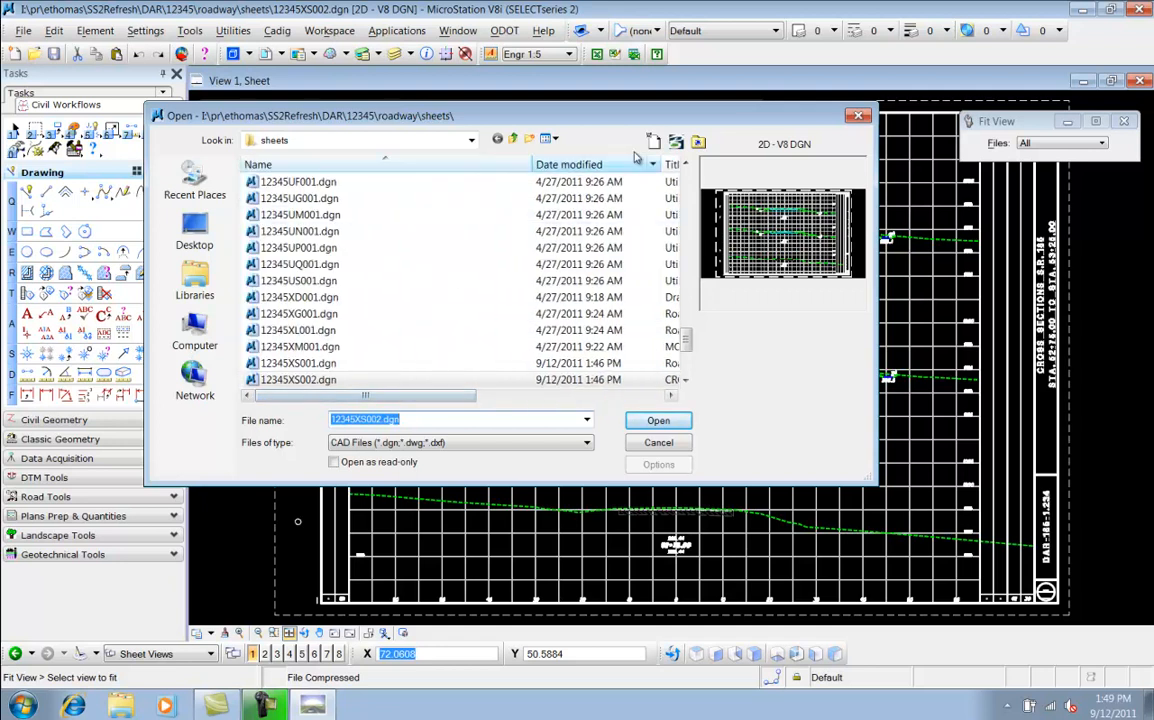
pyautogui.moveTo(663, 164); pyautogui.dragTo(379, 164)
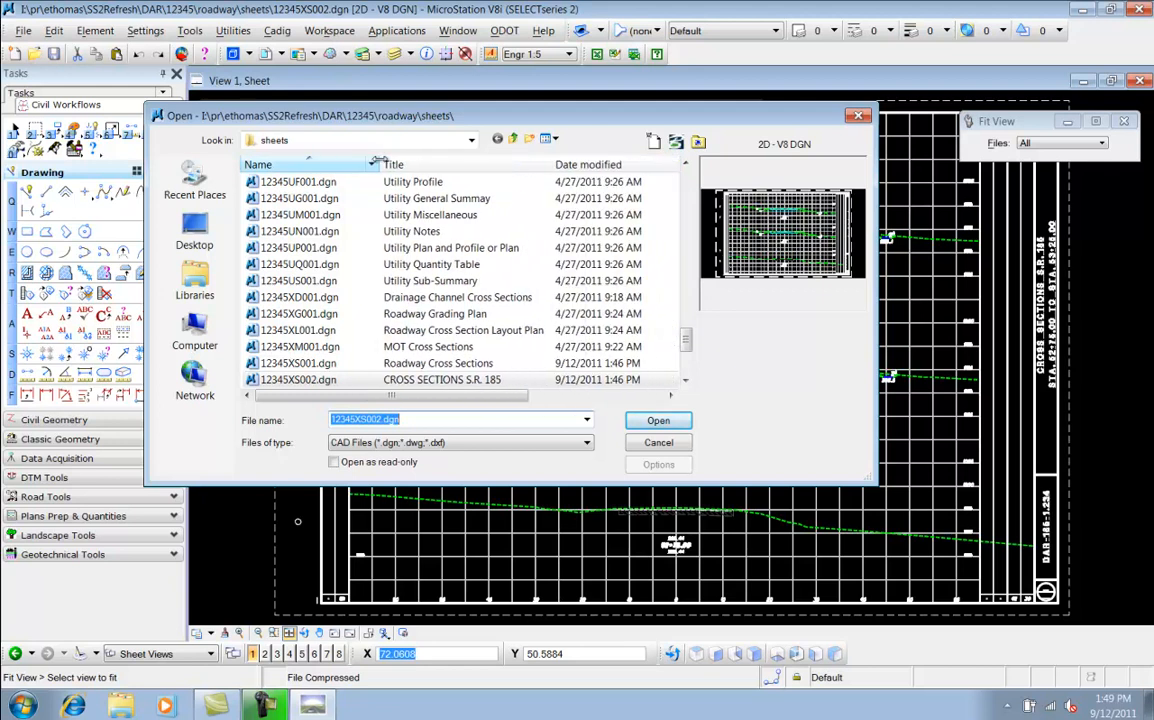
# Add the Comments detail as a column in the file list of the sheets folder
pyautogui.rightClick(503, 166)
pyautogui.click(536, 348)
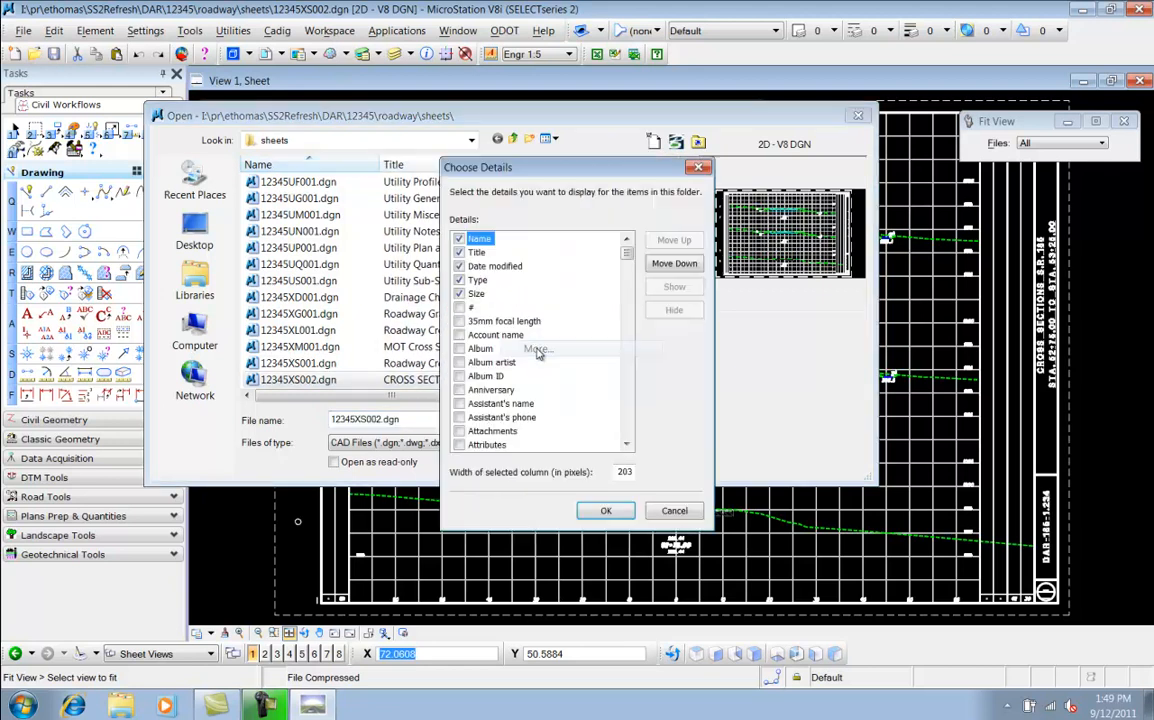
pyautogui.click(627, 265)
pyautogui.moveTo(627, 265); pyautogui.dragTo(627, 286)
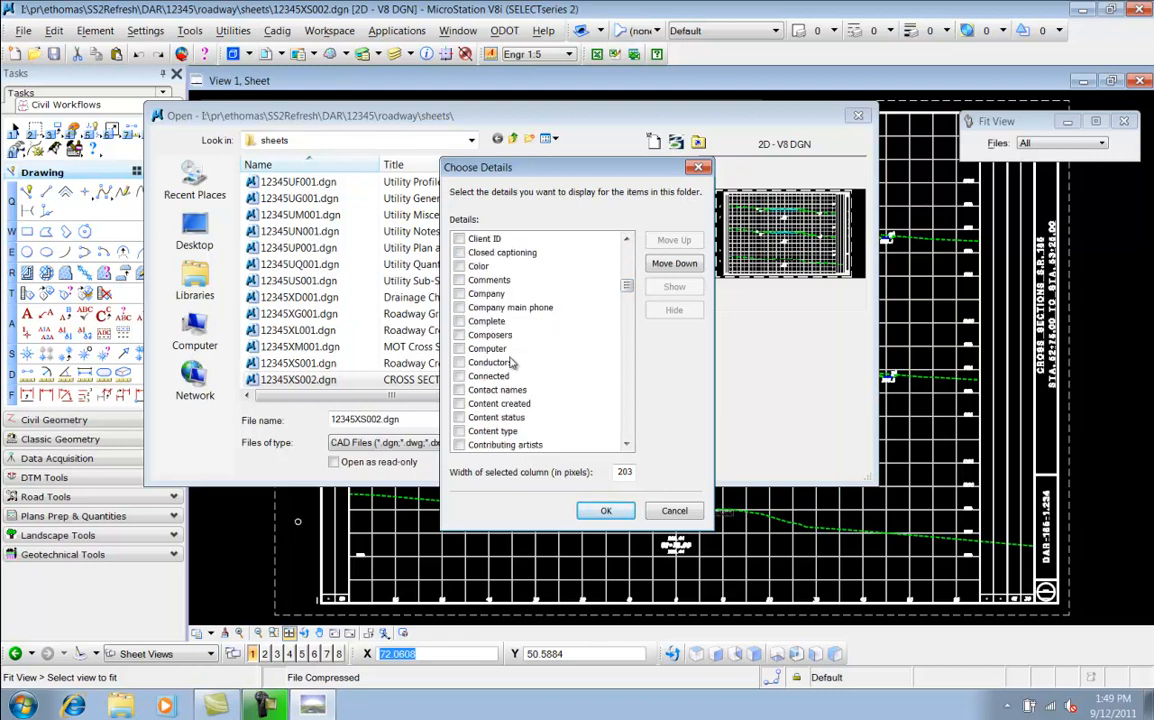
pyautogui.click(460, 281)
pyautogui.click(606, 510)
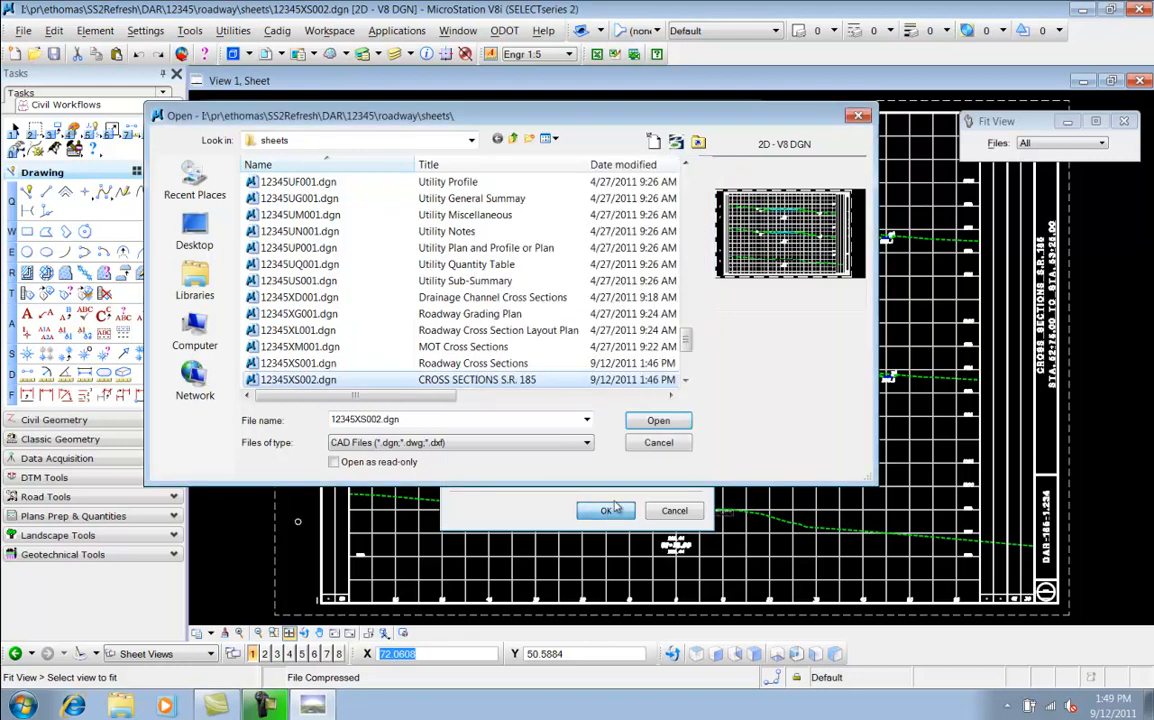
# Place the Comments column directly after the Title column in the file list and narrow the Title column
pyautogui.moveTo(438, 395); pyautogui.dragTo(683, 401)
pyautogui.moveTo(600, 168); pyautogui.dragTo(280, 165)
pyautogui.moveTo(497, 395); pyautogui.dragTo(354, 383)
pyautogui.moveTo(605, 165); pyautogui.dragTo(450, 166)
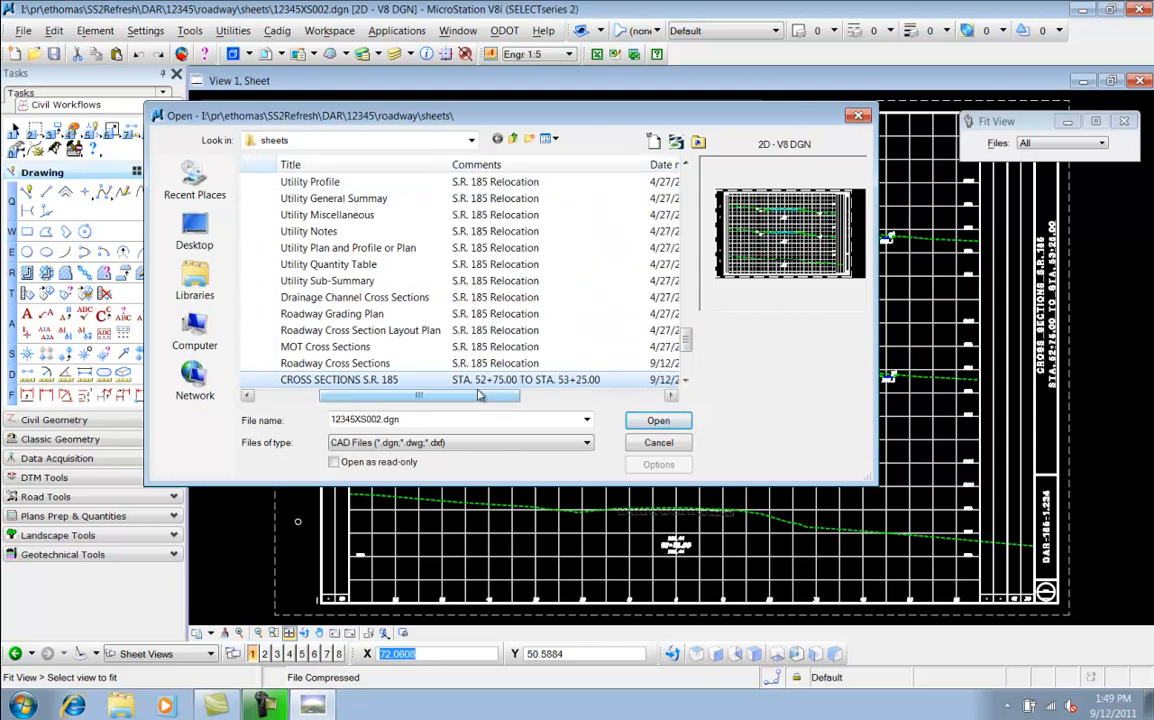
# Narrow the Name column and widen the file dialog to fit the full cross section comments, and reopen 12345XS002.dgn
pyautogui.moveTo(686, 333); pyautogui.dragTo(688, 362)
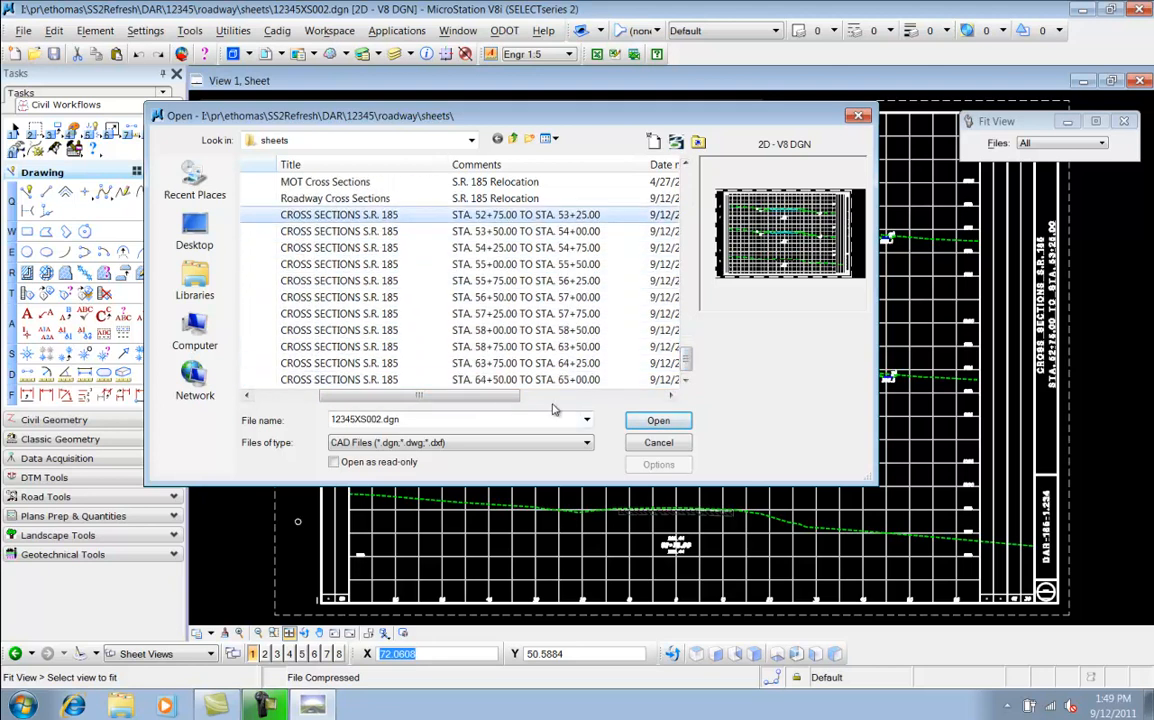
pyautogui.moveTo(497, 397); pyautogui.dragTo(404, 399)
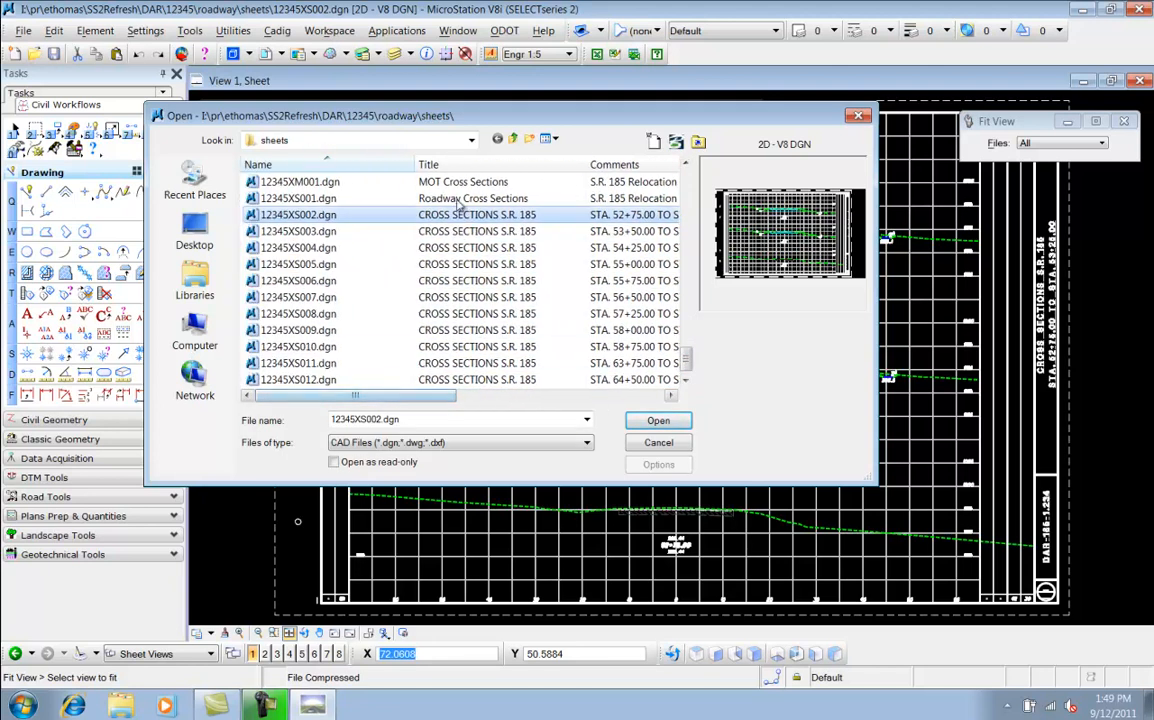
pyautogui.moveTo(410, 163); pyautogui.dragTo(371, 163)
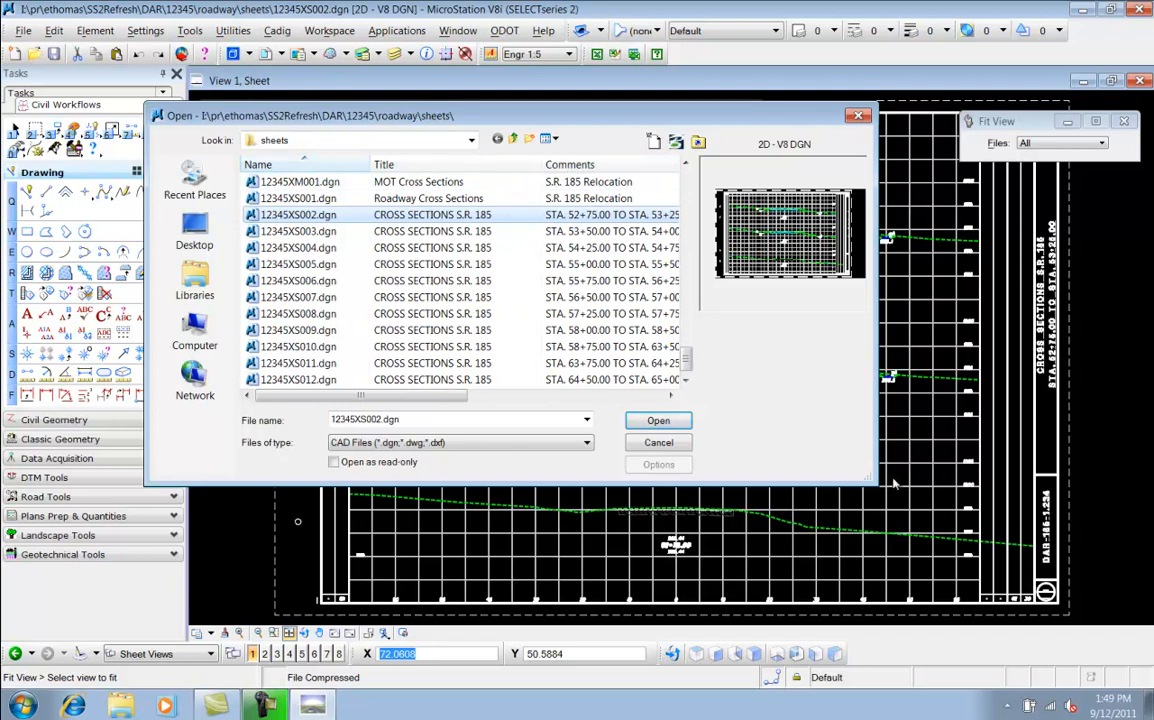
pyautogui.moveTo(868, 480); pyautogui.dragTo(948, 484)
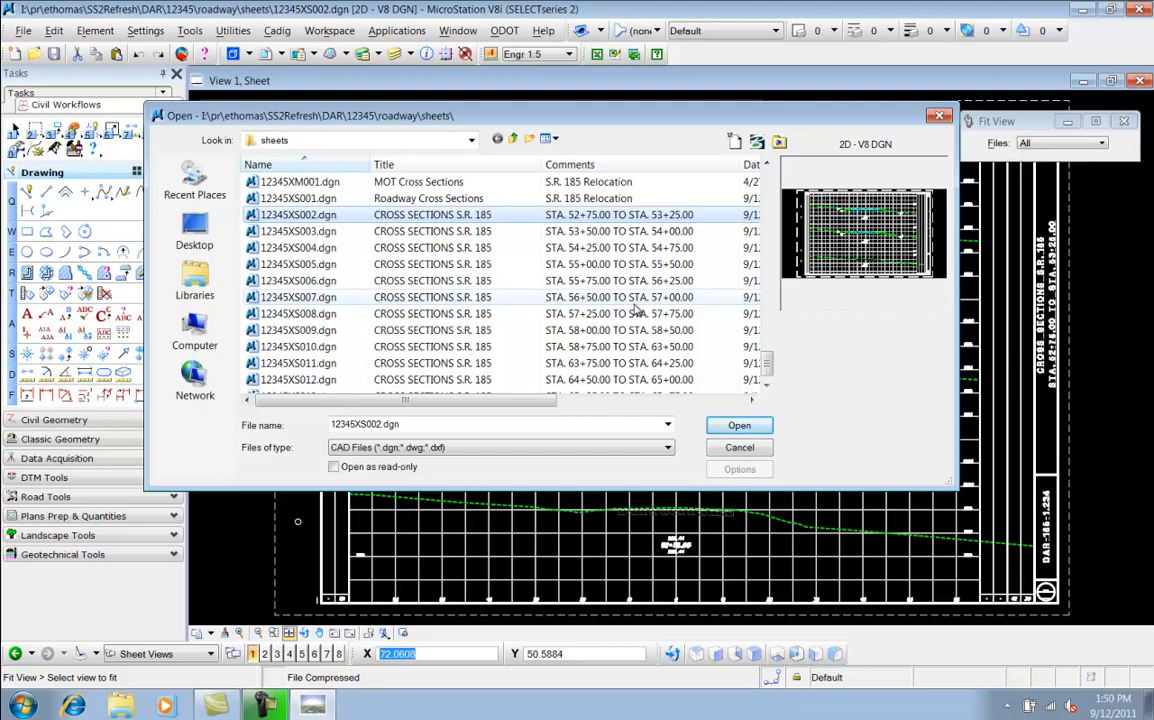
pyautogui.click(739, 425)
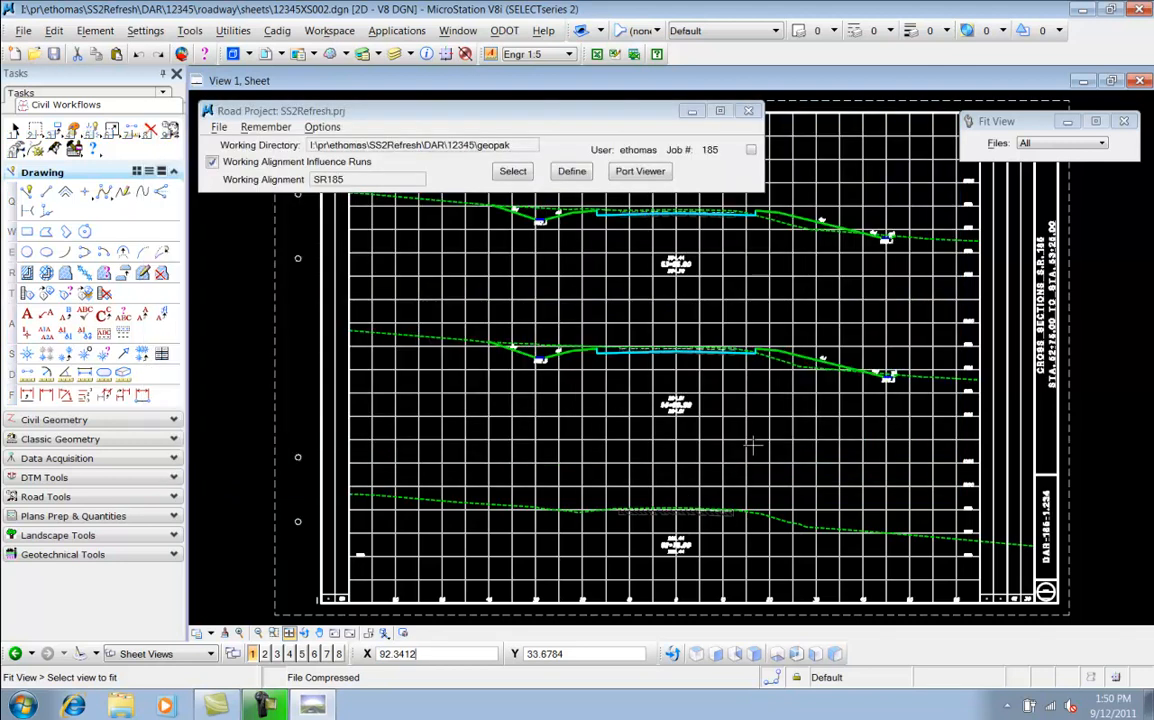